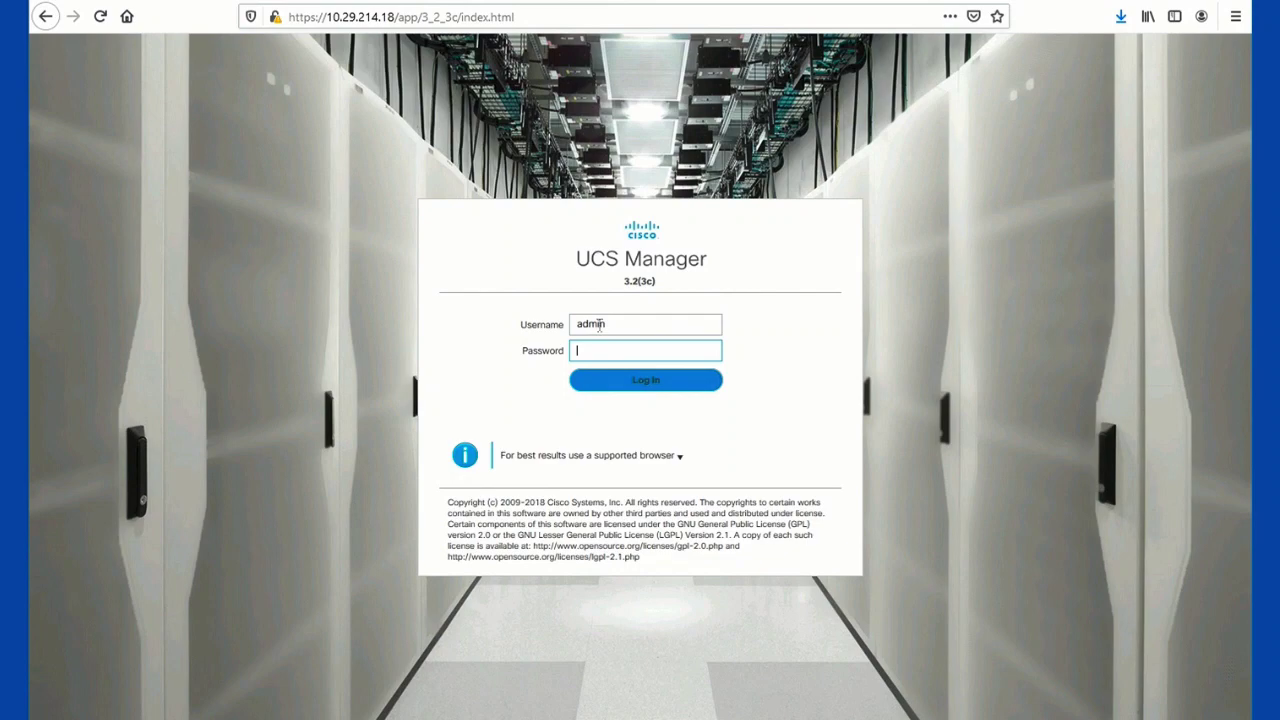
pyautogui.click(673, 380)
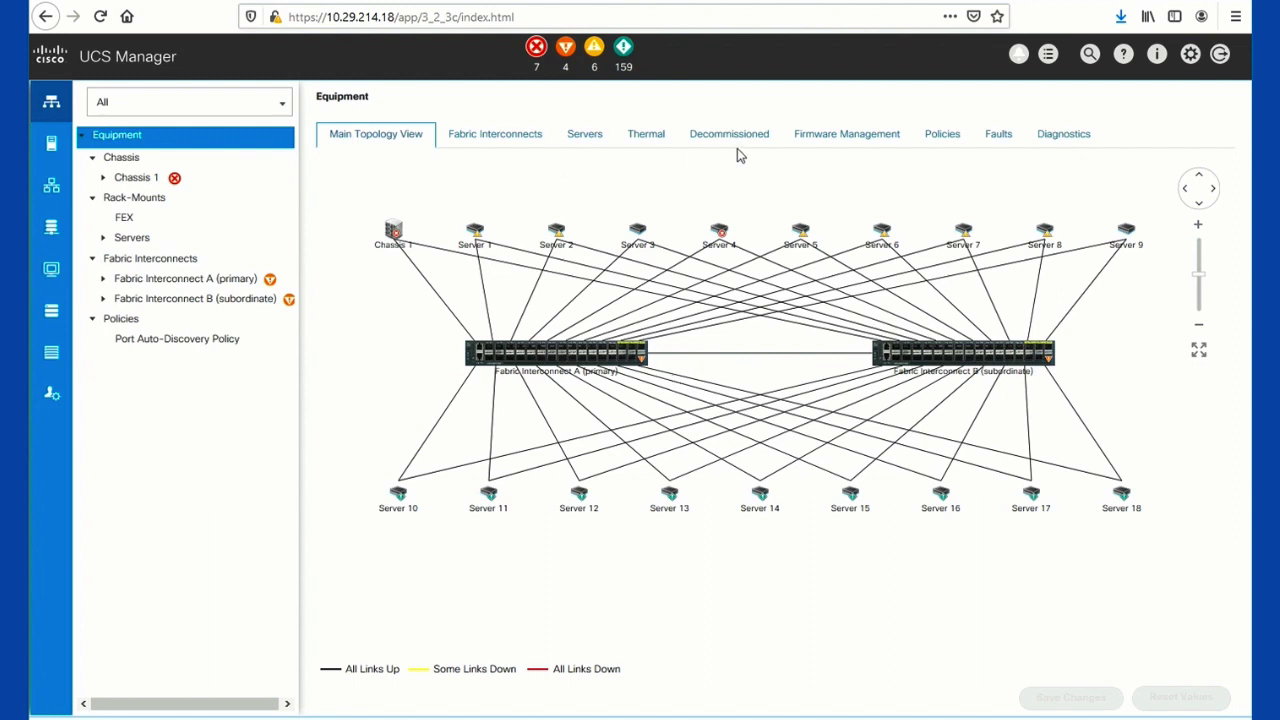
pyautogui.click(832, 138)
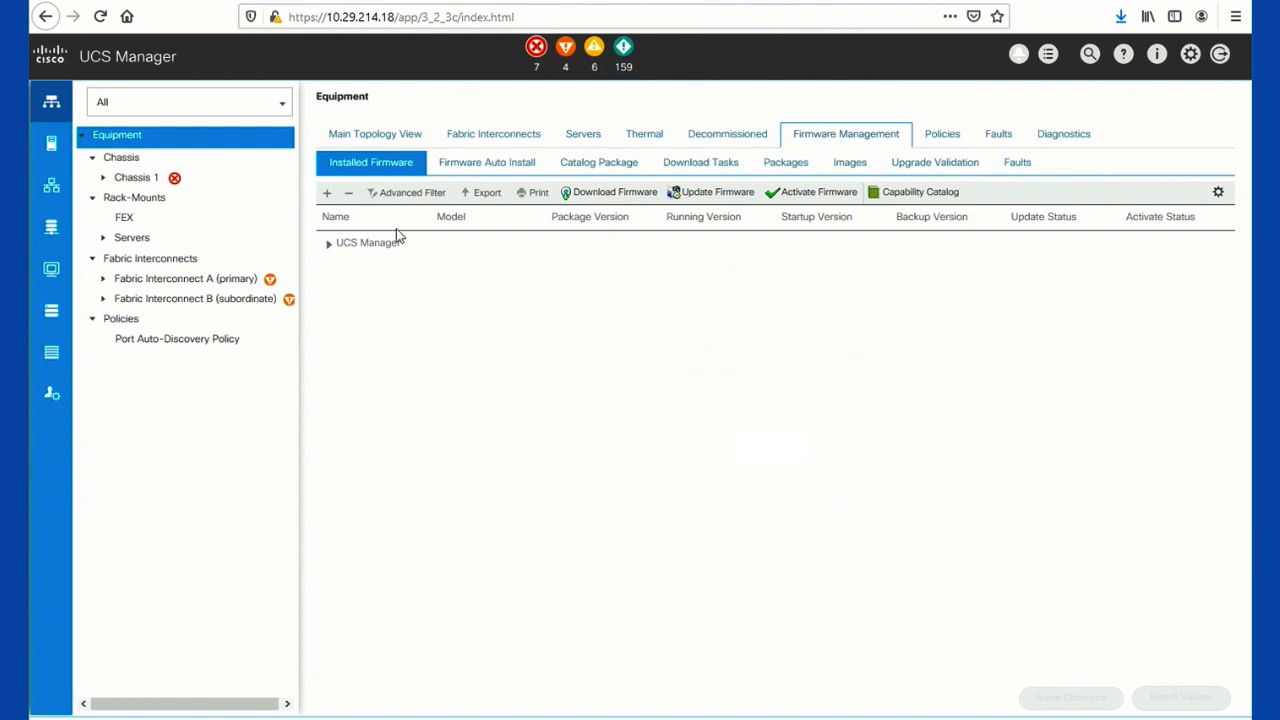
pyautogui.click(330, 251)
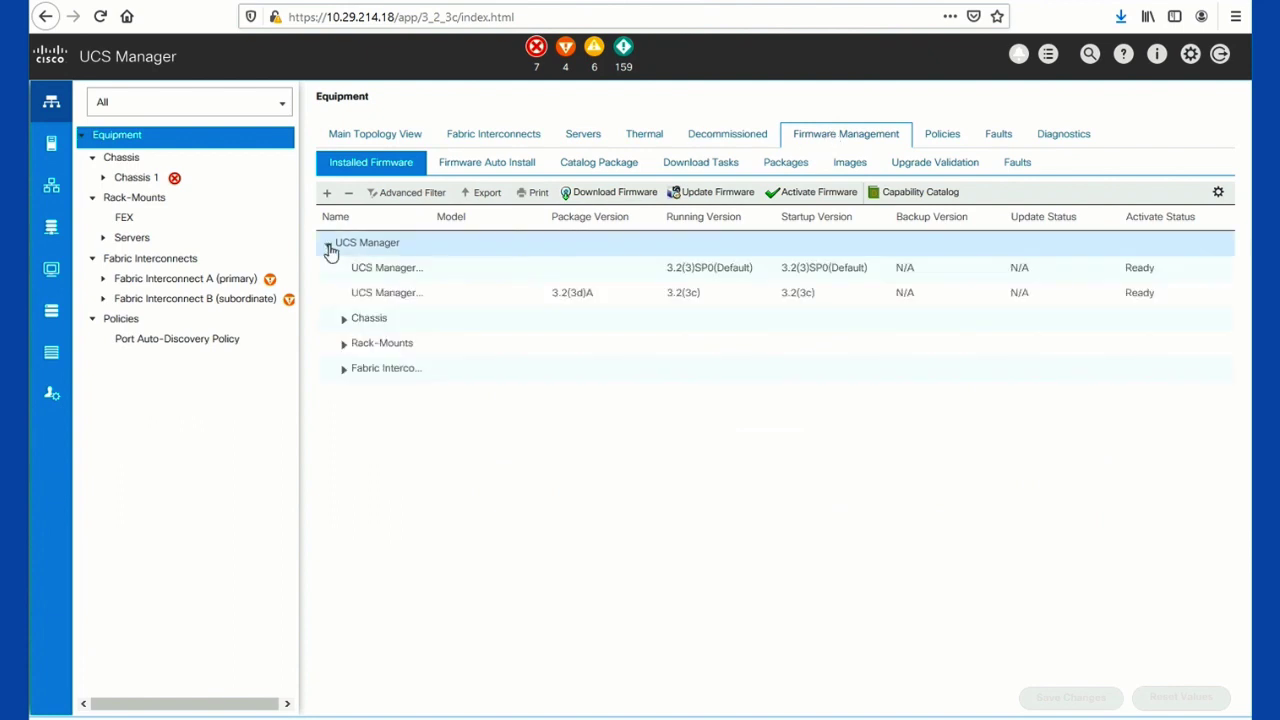
pyautogui.click(326, 194)
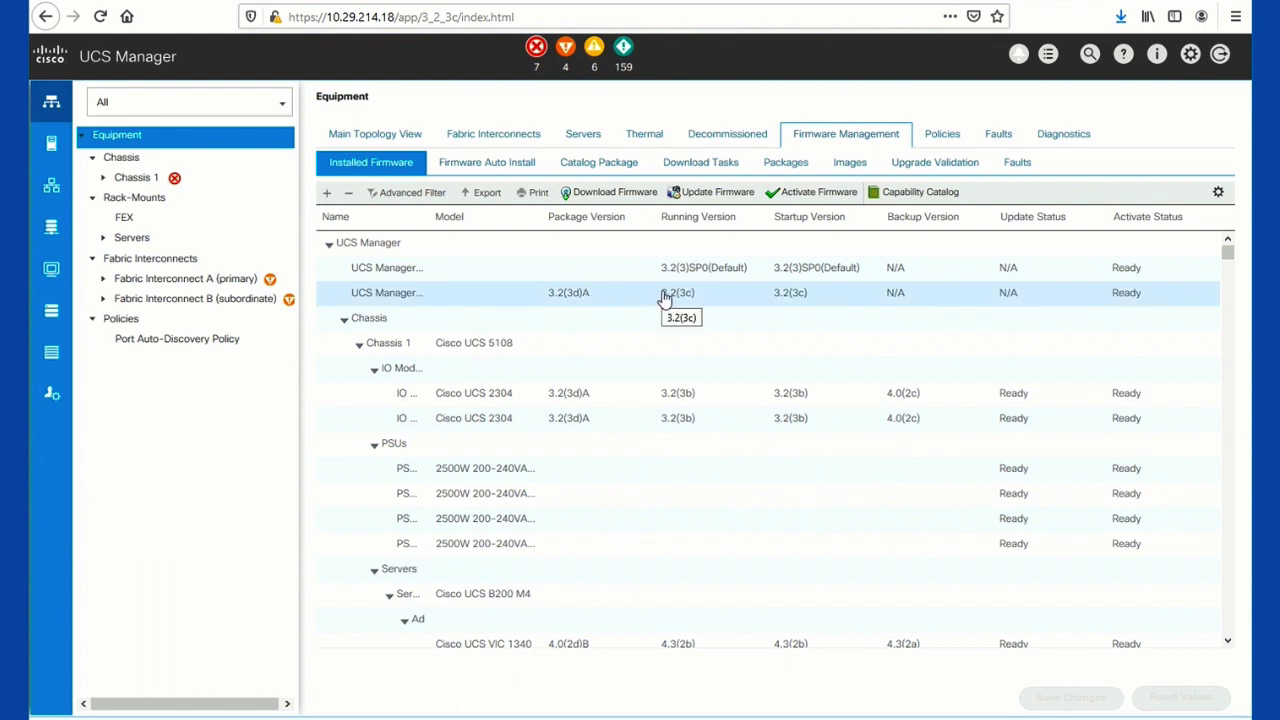
# Add a download task for ucs-k9-bundle-c-series.4.0.4g.C.bin from Downloads > HXDP_3_5_2h.
pyautogui.click(705, 166)
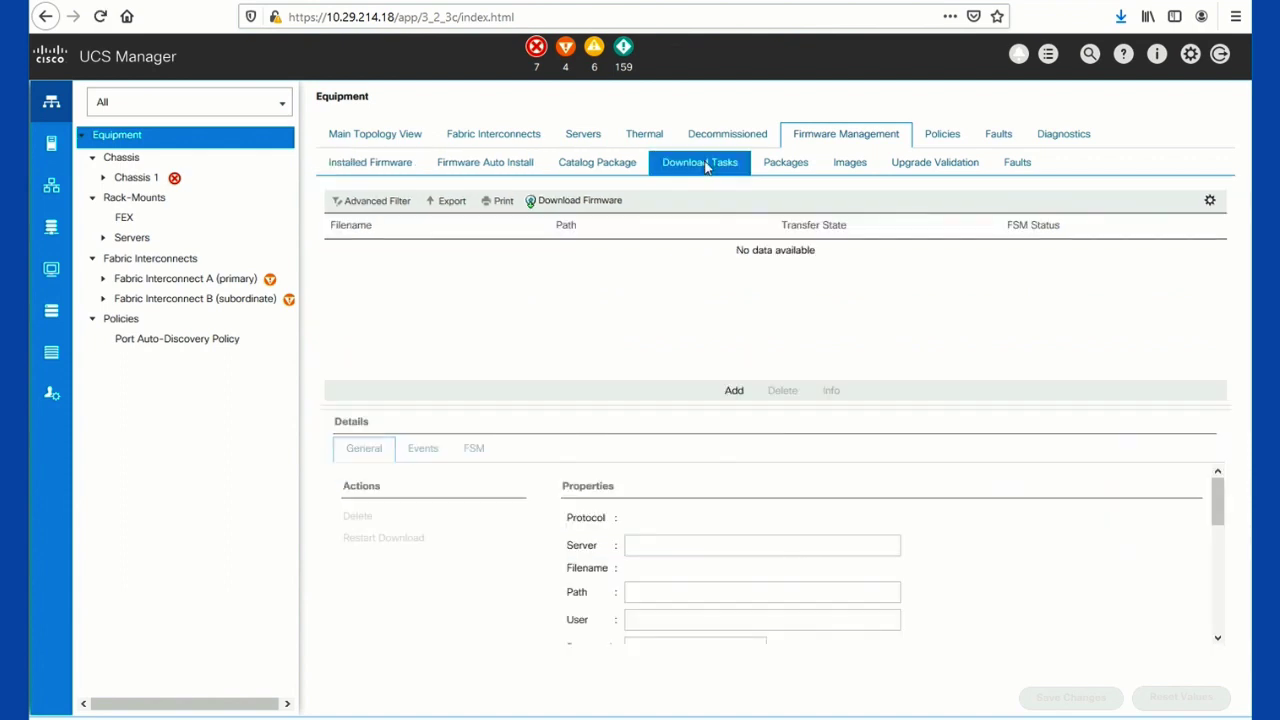
pyautogui.click(562, 204)
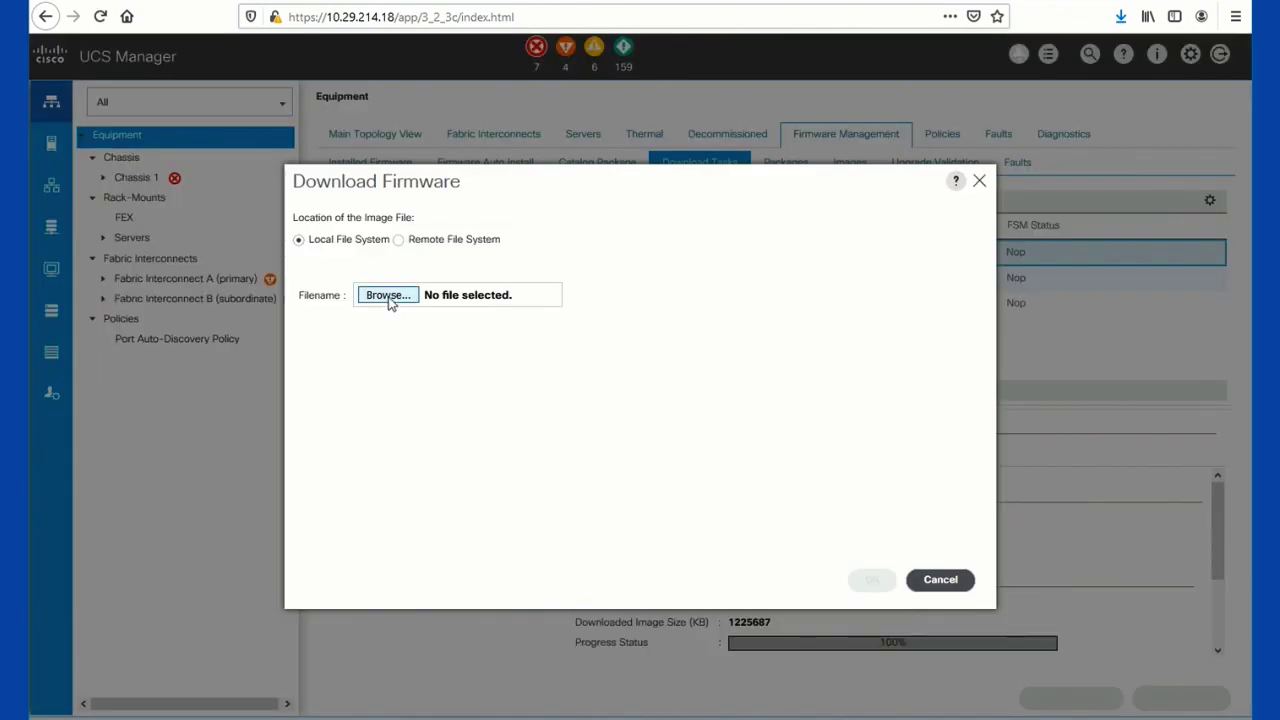
pyautogui.click(389, 296)
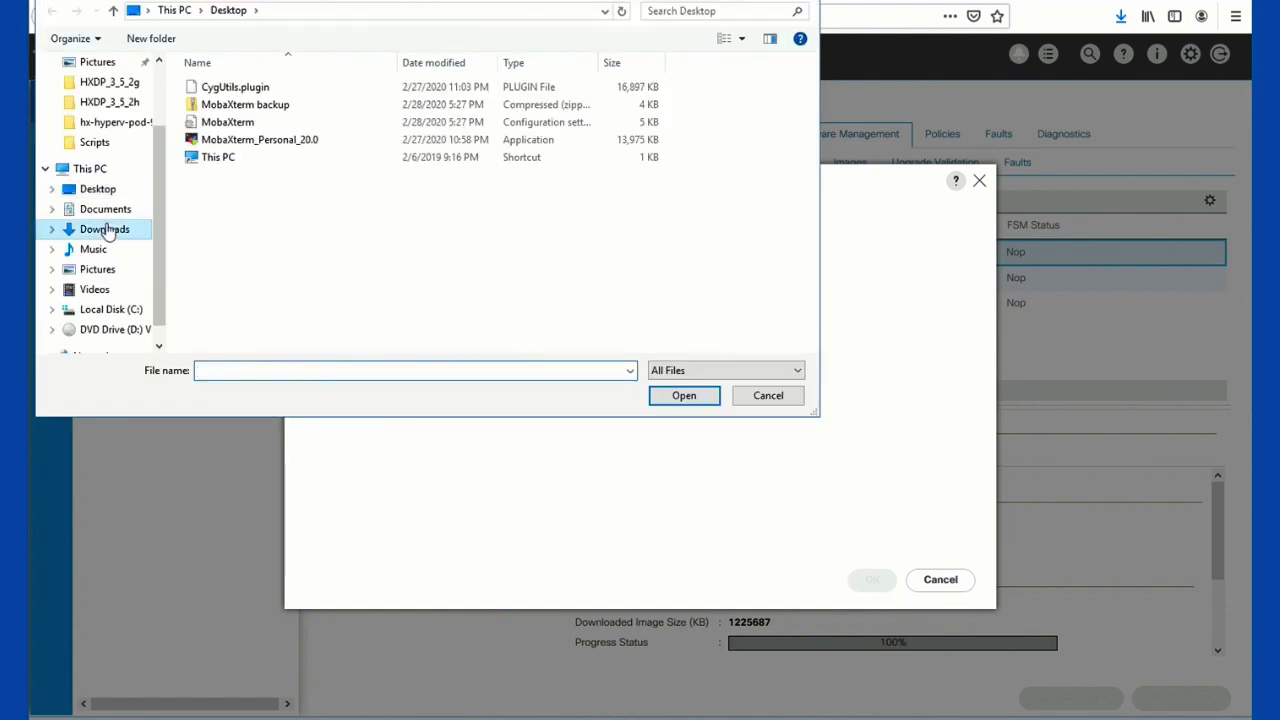
pyautogui.click(108, 230)
pyautogui.scroll(-5, 324, 263)
pyautogui.scroll(-5, 324, 263)
pyautogui.click(250, 242)
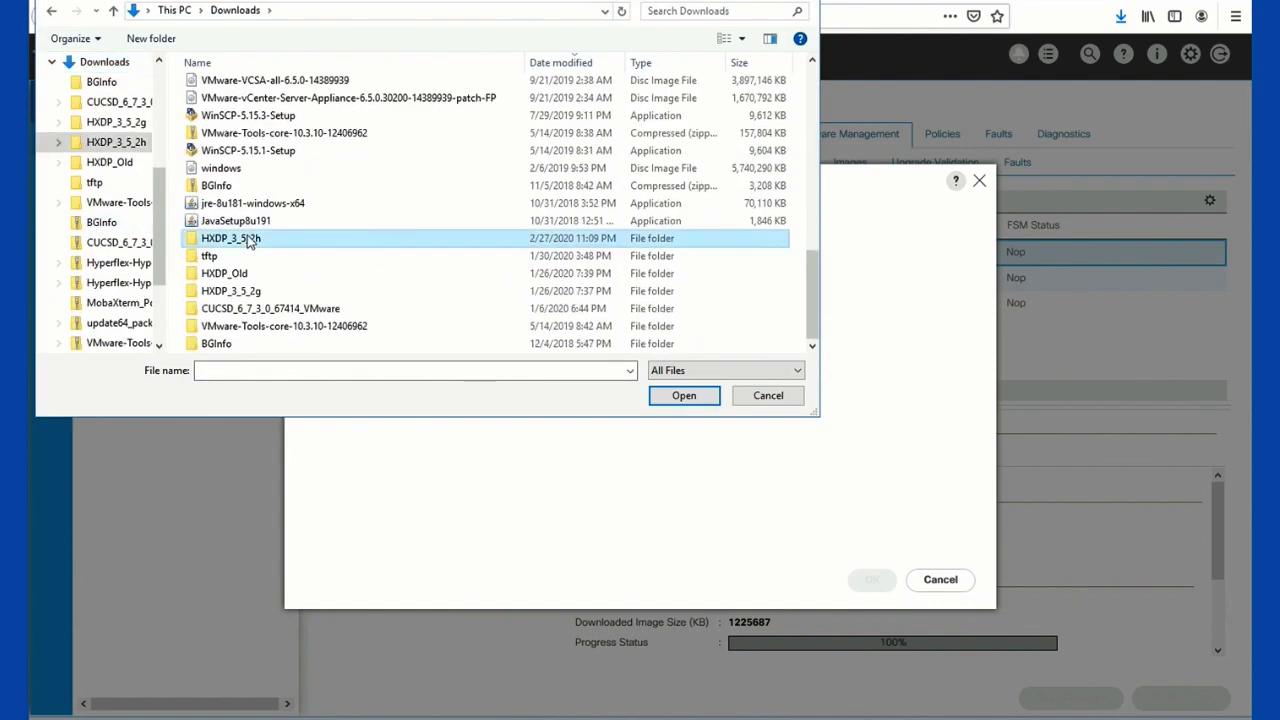
pyautogui.doubleClick(250, 240)
pyautogui.click(330, 212)
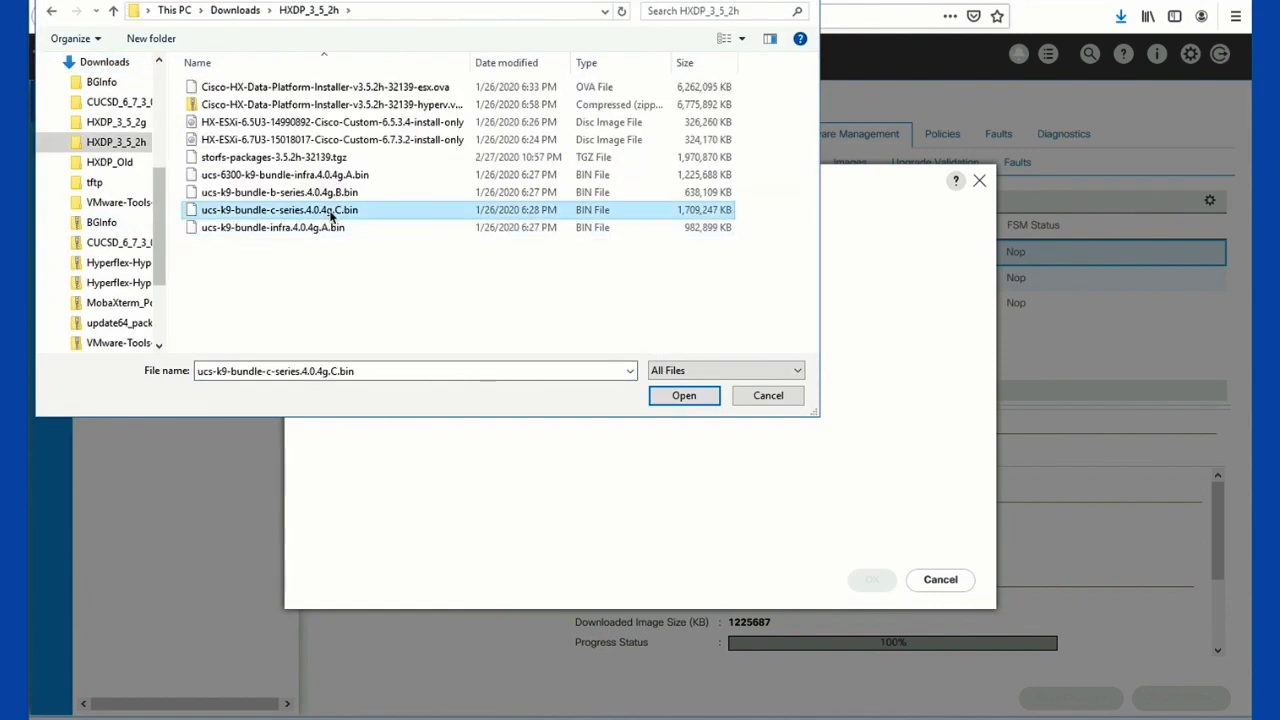
pyautogui.click(693, 398)
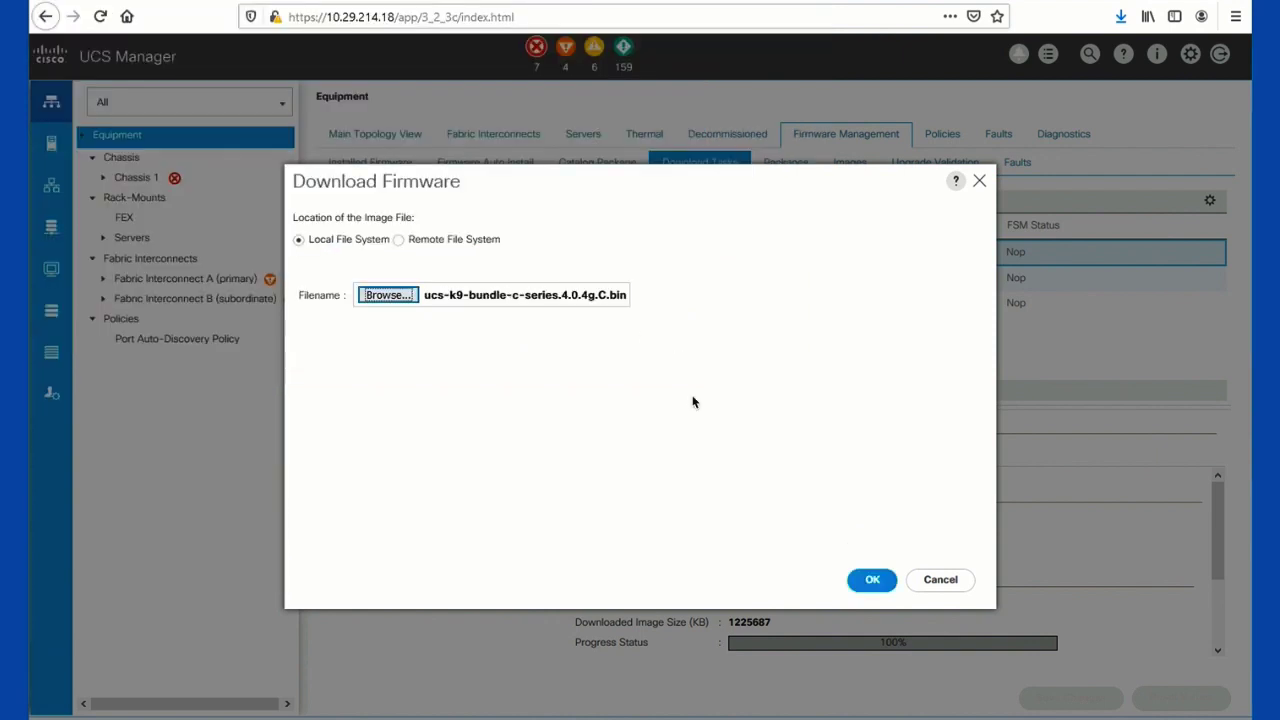
pyautogui.click(882, 584)
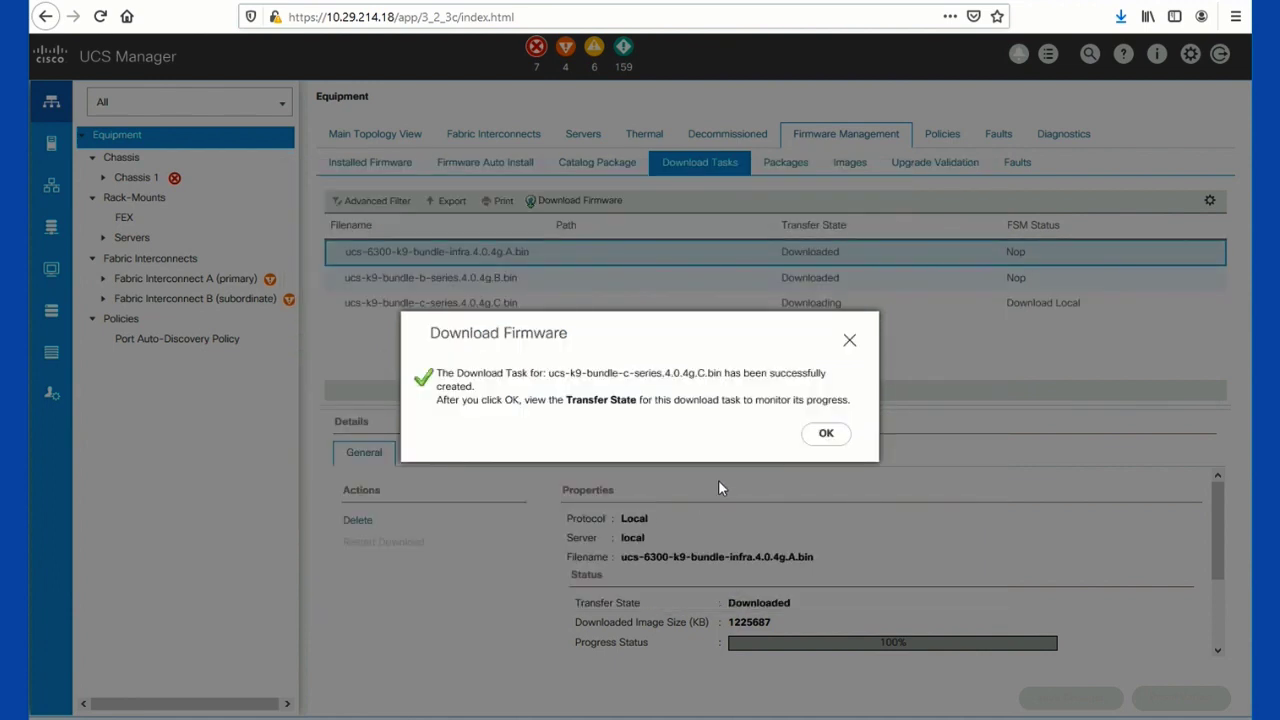
# Dismiss the task-created message and watch the C-series 4.0(4g) bundle reach Downloaded.
pyautogui.click(823, 441)
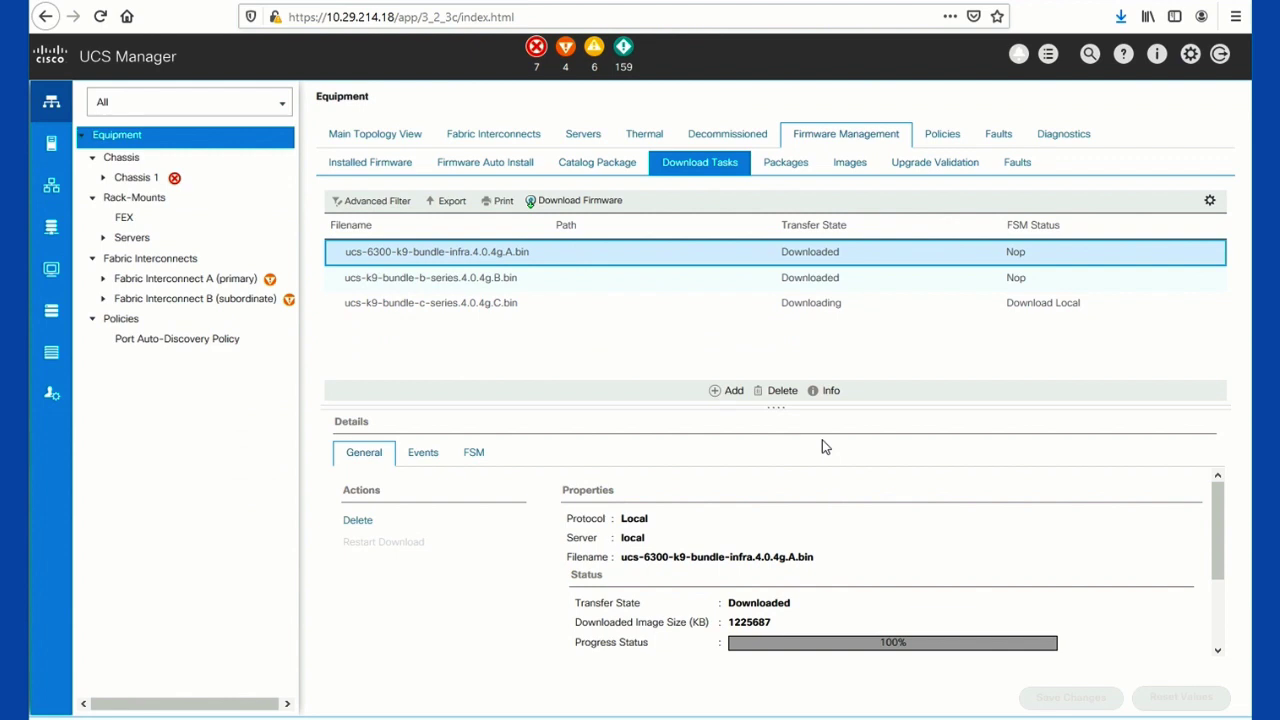
pyautogui.click(828, 312)
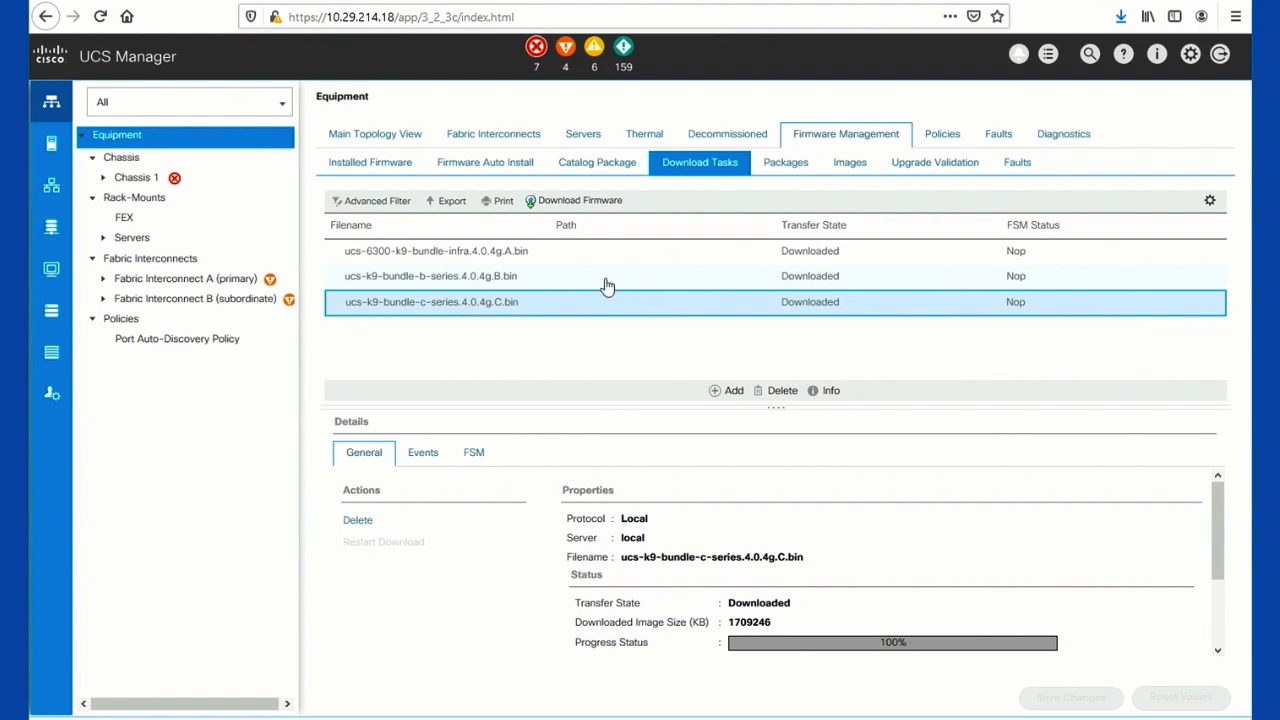
# Install infrastructure firmware 4.0(4g)A with Upgrade Now, ignoring all prerequisite warnings.
pyautogui.click(486, 165)
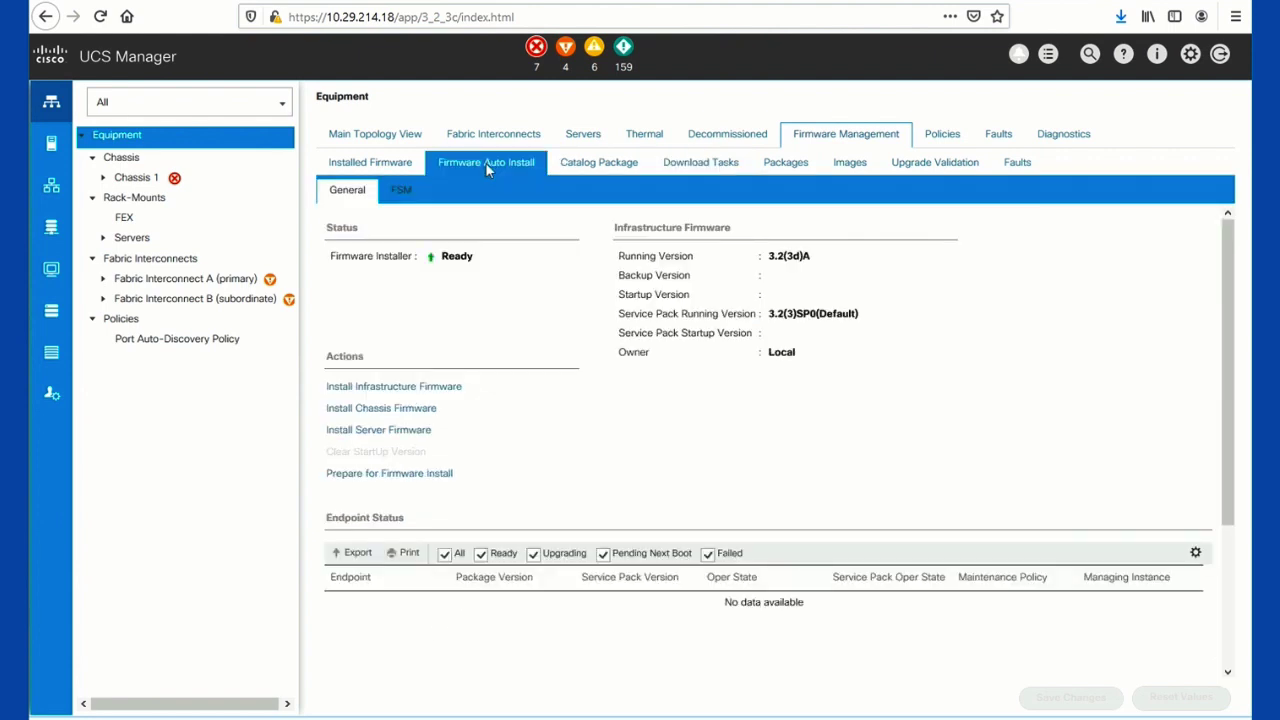
pyautogui.click(414, 389)
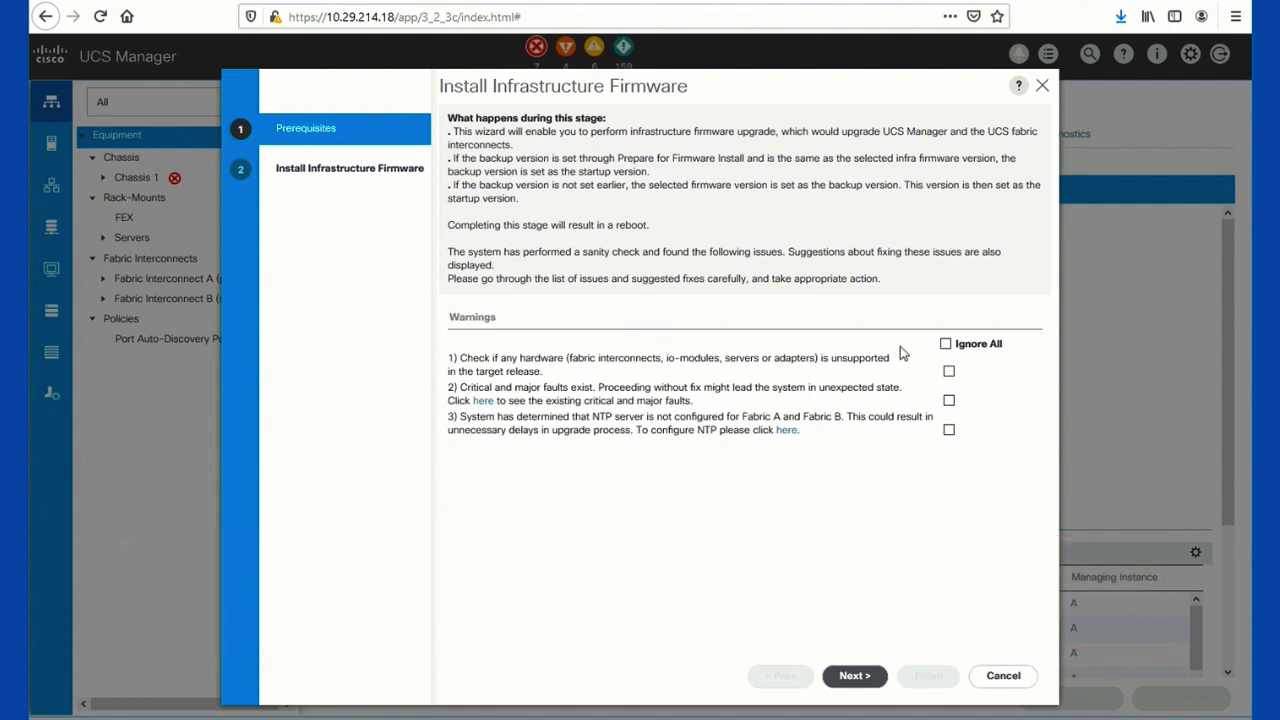
pyautogui.click(945, 344)
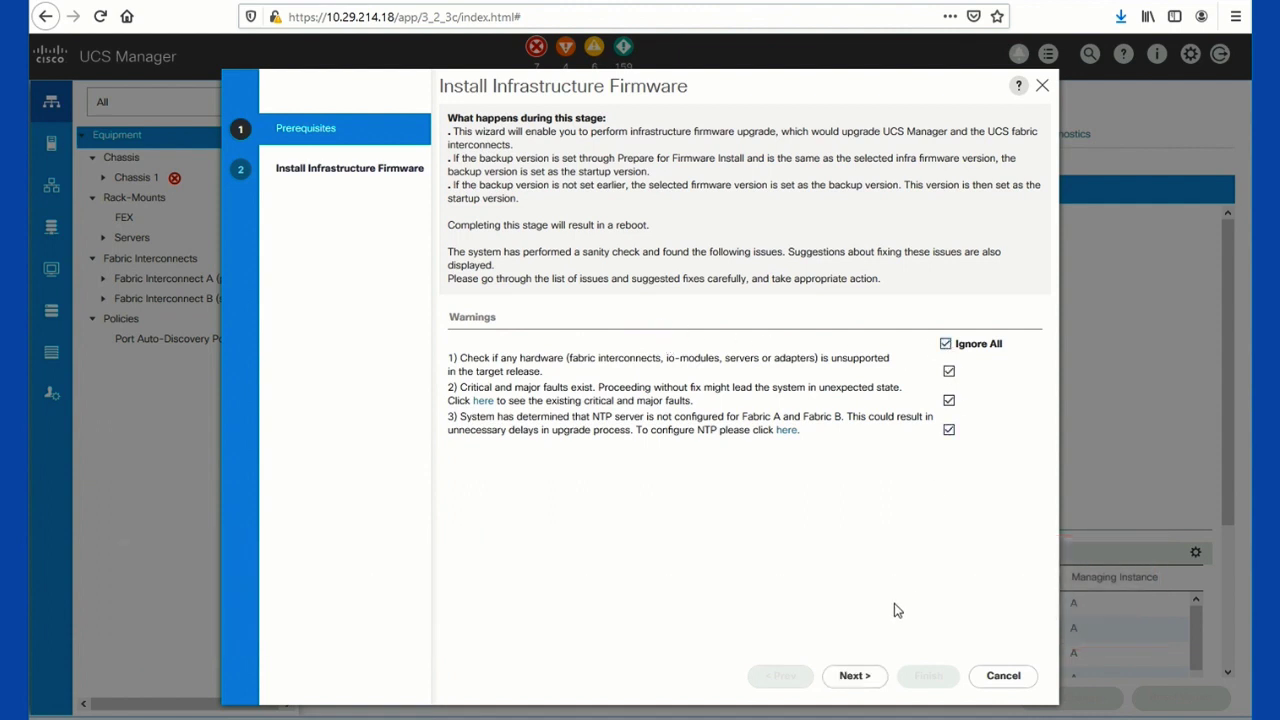
pyautogui.click(855, 675)
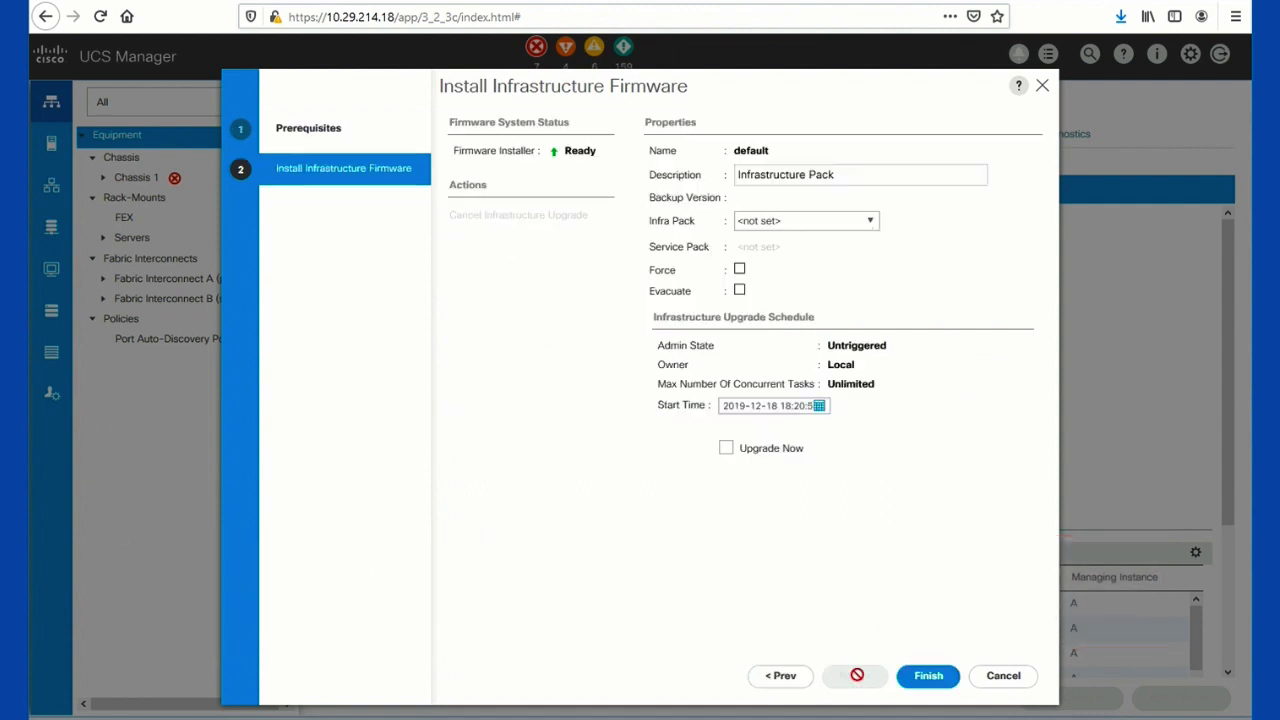
pyautogui.click(870, 223)
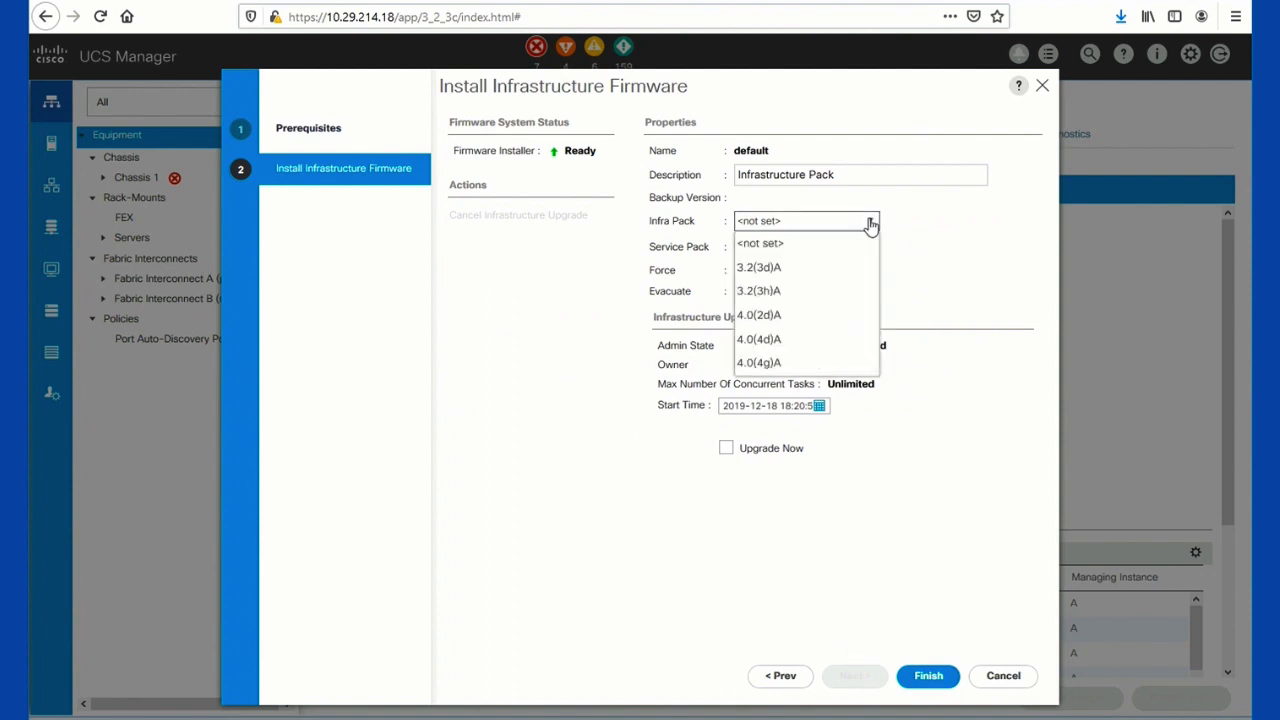
pyautogui.click(784, 362)
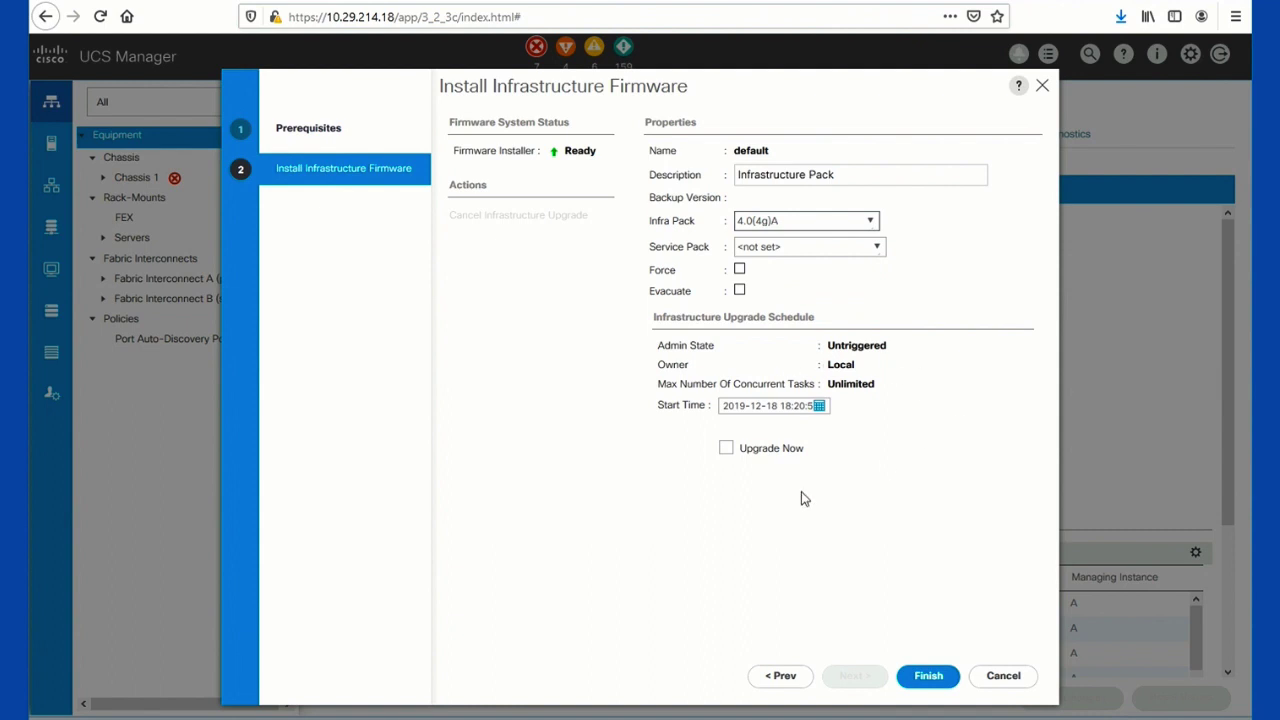
pyautogui.click(727, 449)
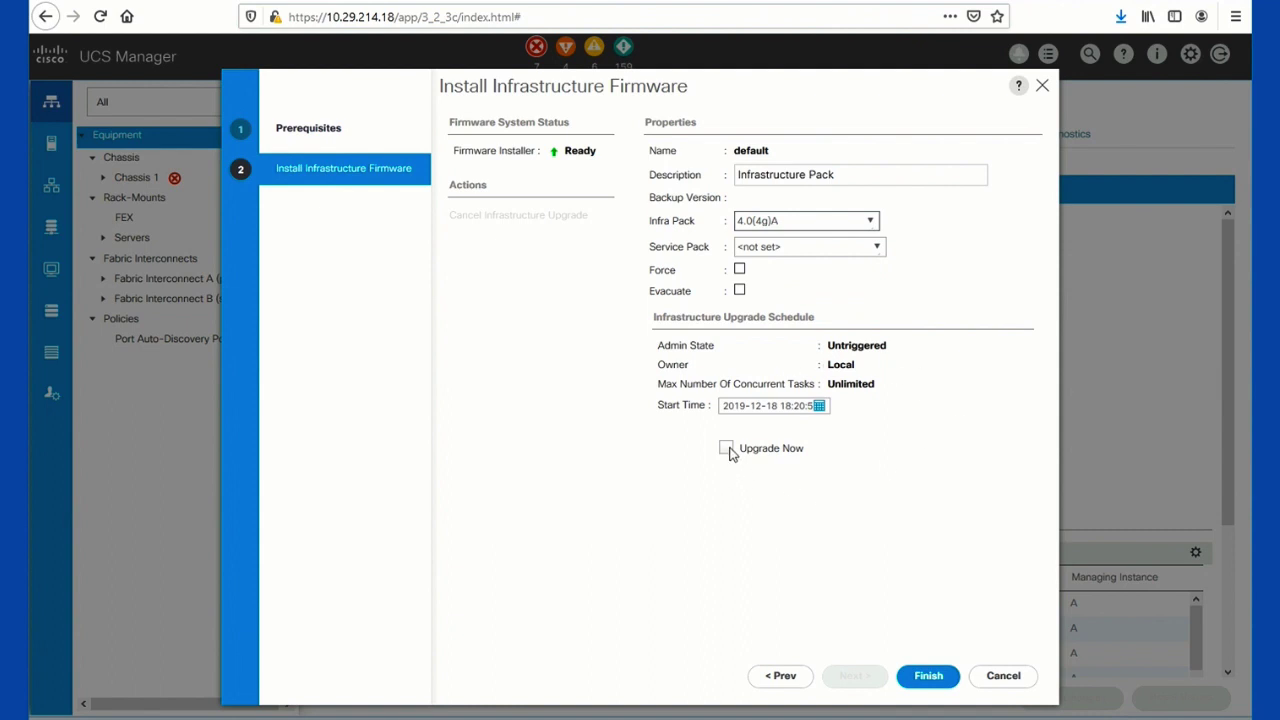
pyautogui.click(930, 677)
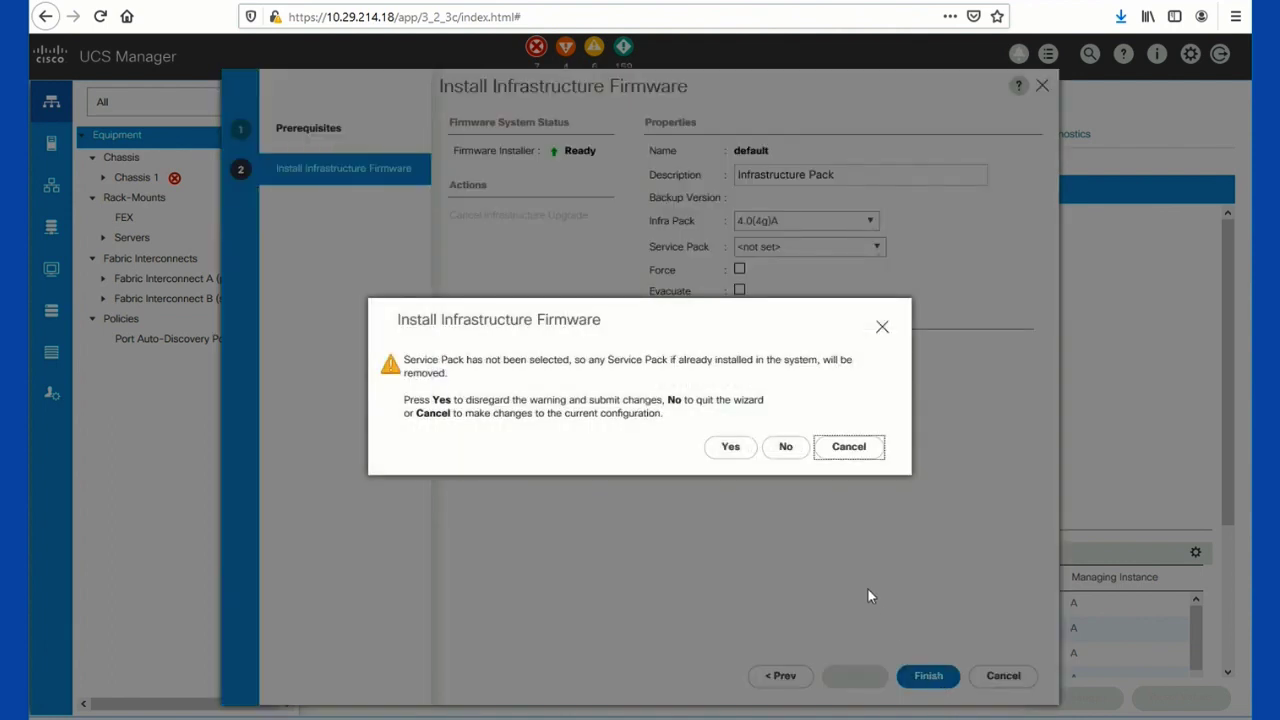
# Accept the missing service pack warning and follow the upgrade's progress in the FSM tab.
pyautogui.click(731, 450)
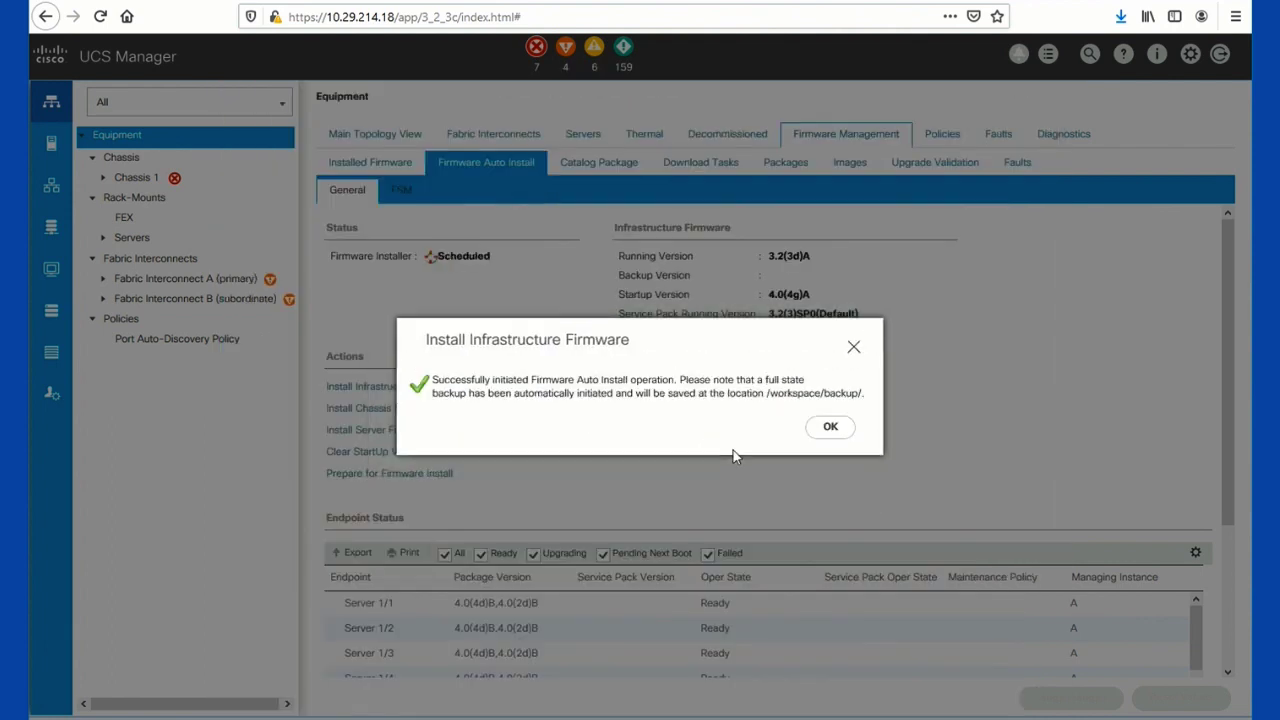
pyautogui.click(826, 430)
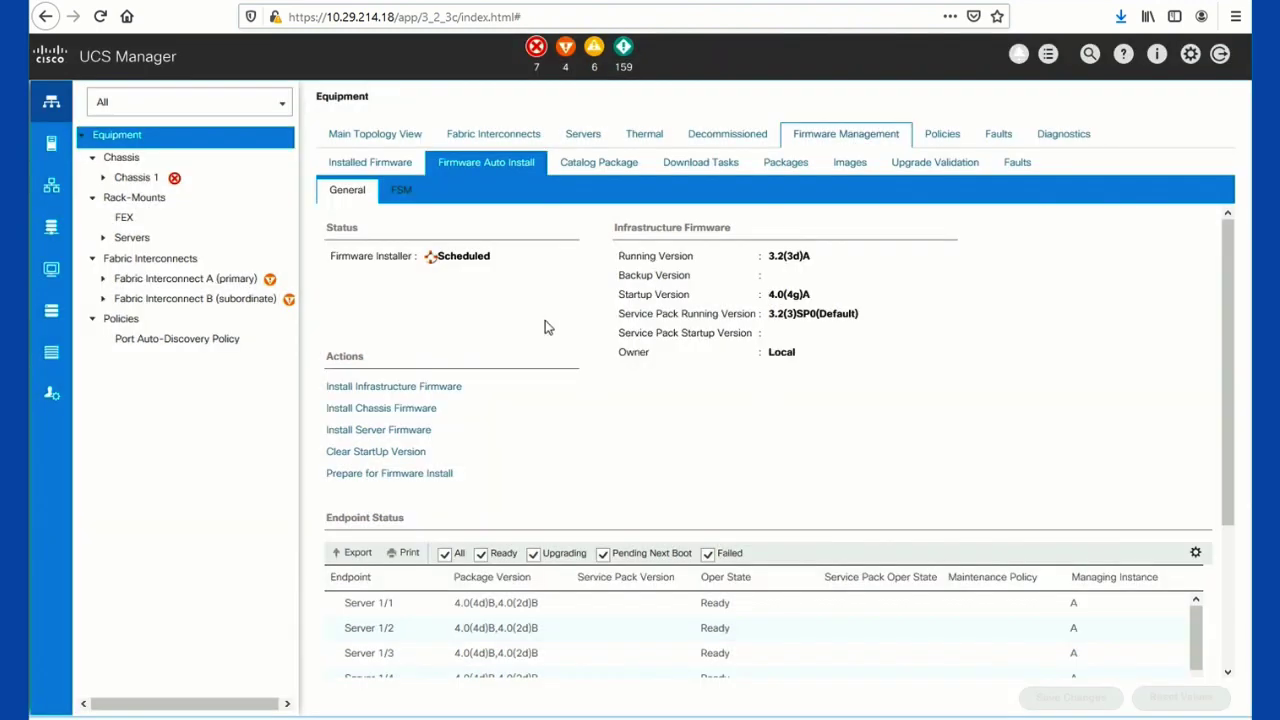
pyautogui.click(401, 191)
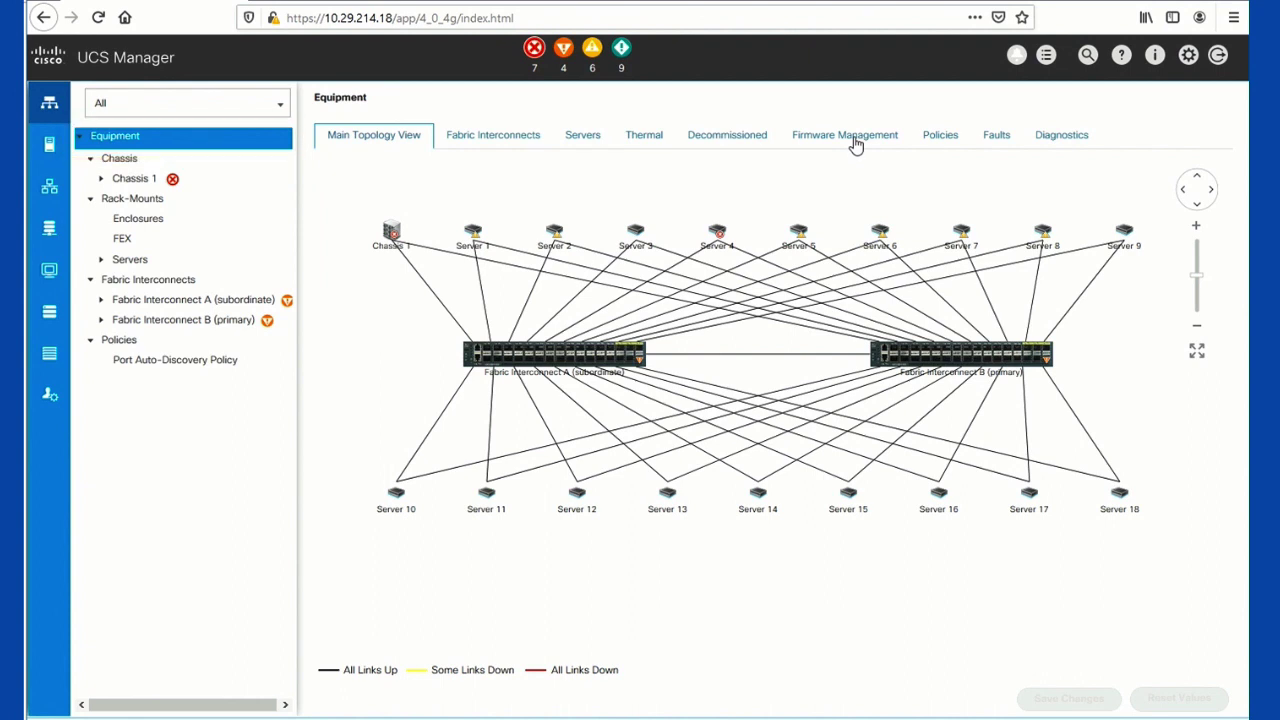
# Acknowledge the pending fabric interconnect reboot with Reboot Now after checking auto-install progress.
pyautogui.click(855, 145)
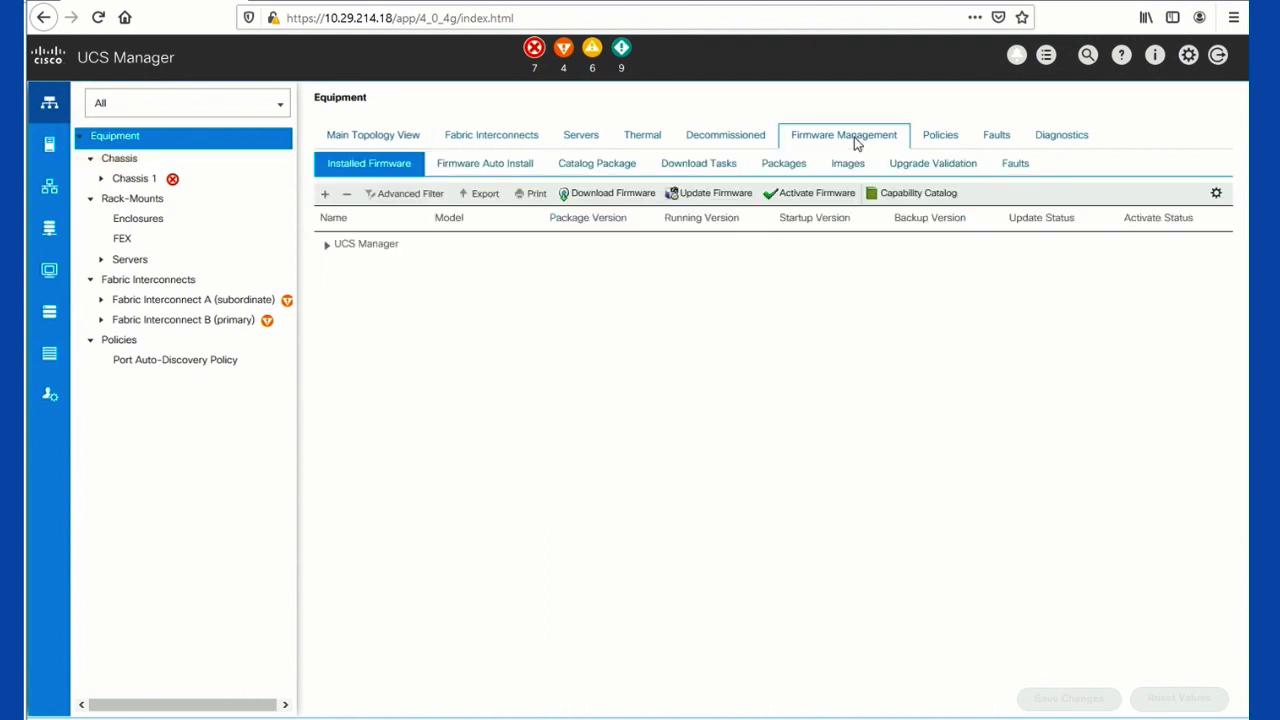
pyautogui.click(491, 166)
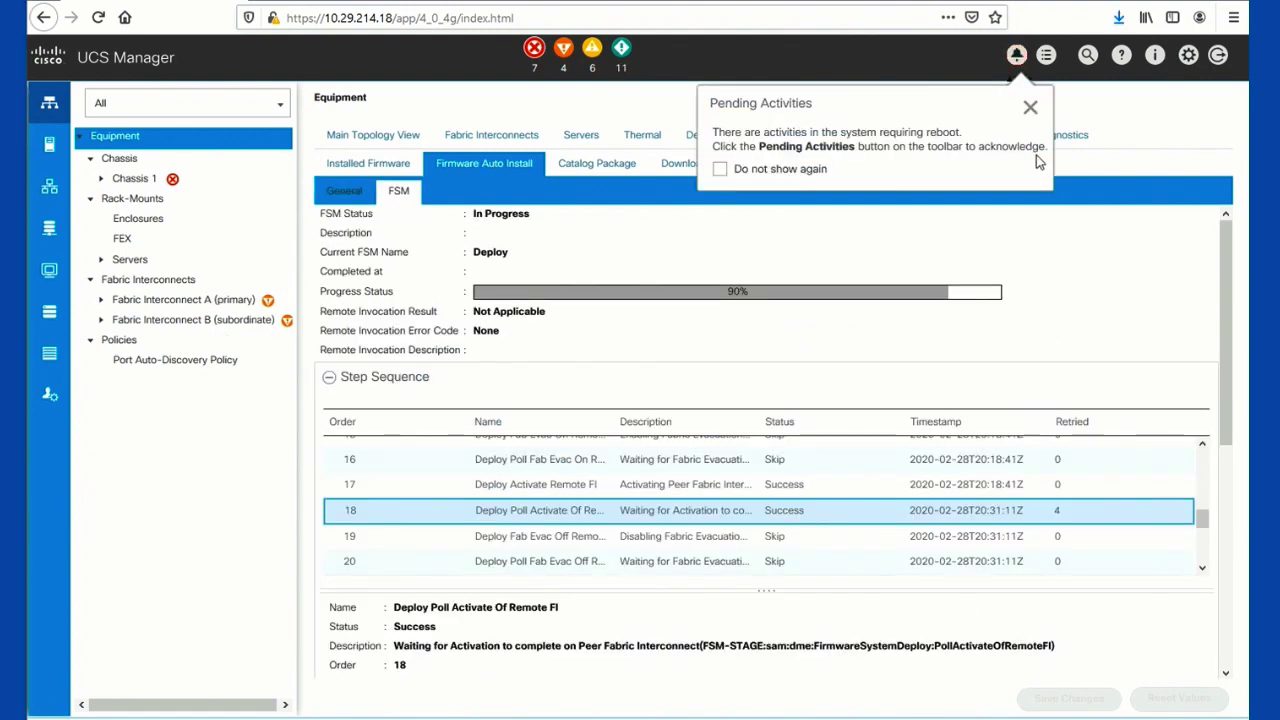
pyautogui.click(1017, 59)
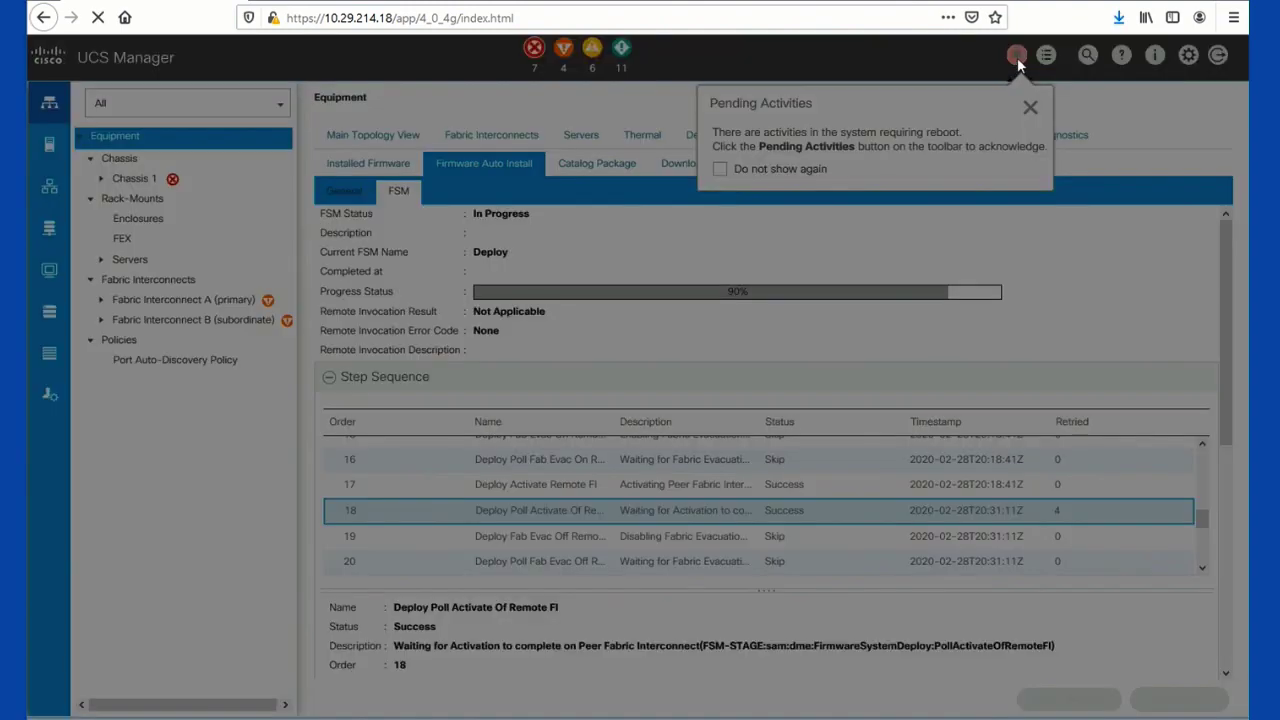
pyautogui.click(473, 195)
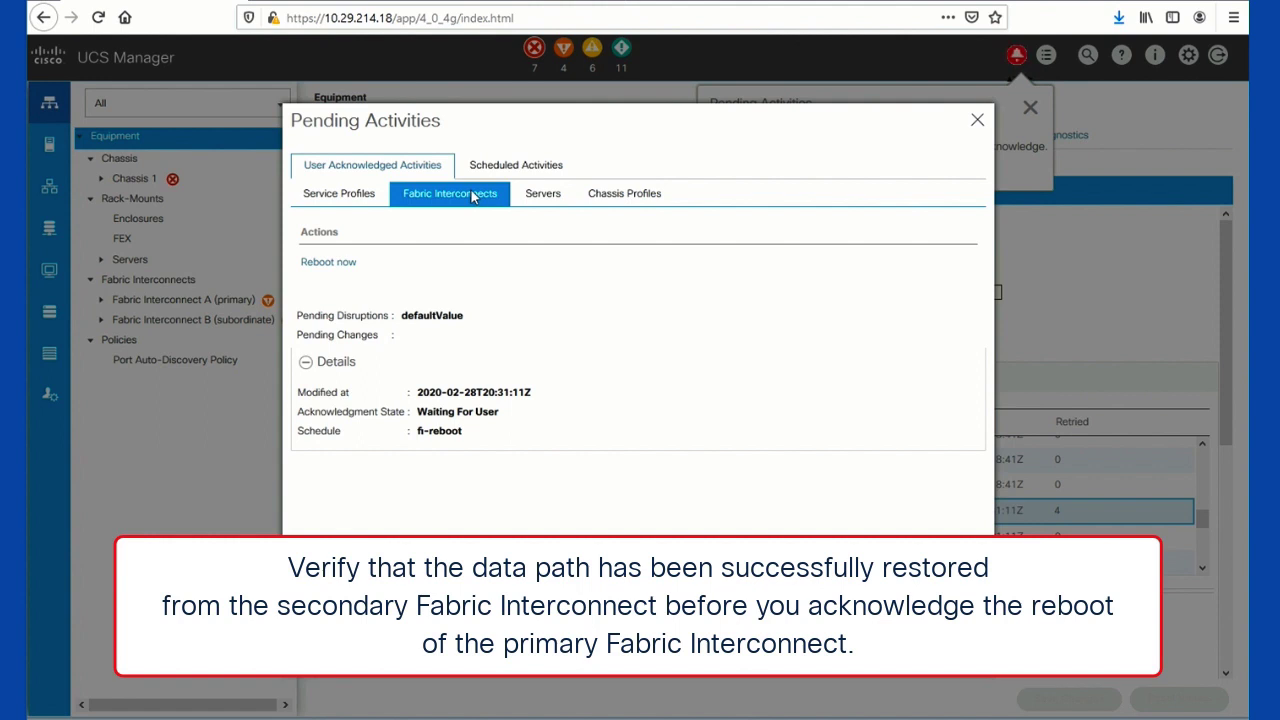
pyautogui.click(327, 262)
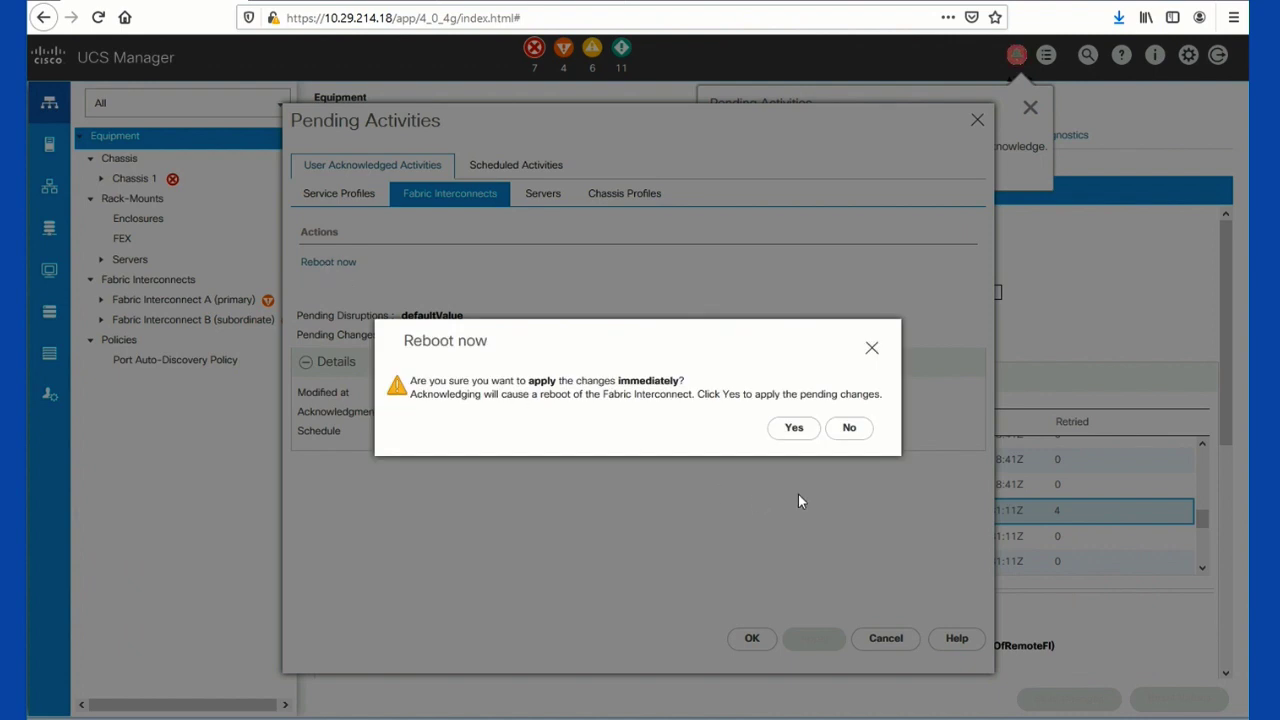
pyautogui.click(805, 436)
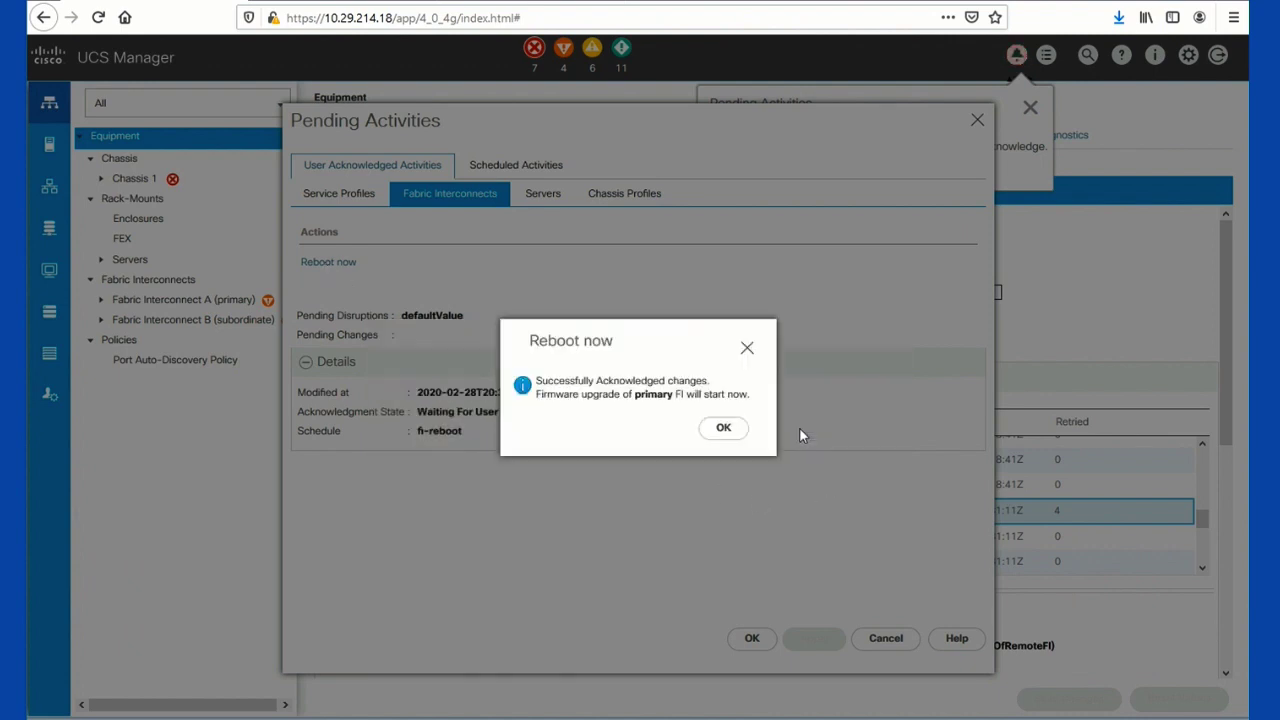
pyautogui.click(743, 430)
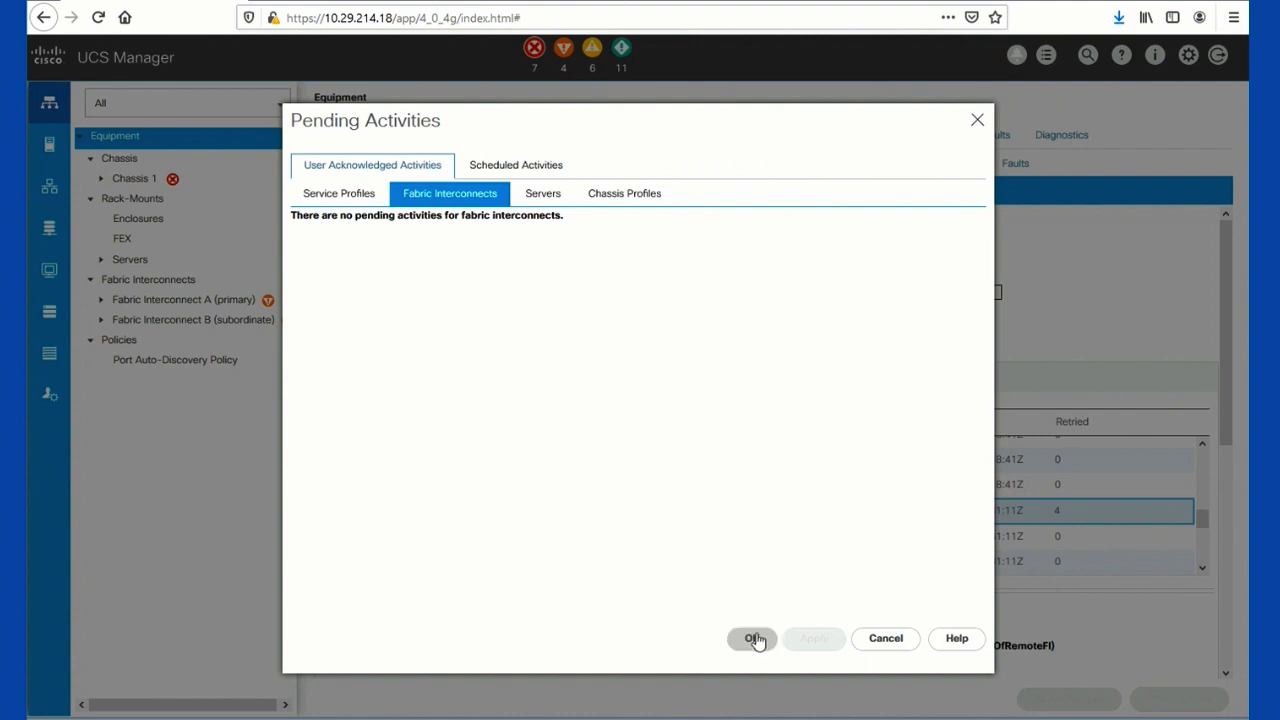
pyautogui.click(752, 638)
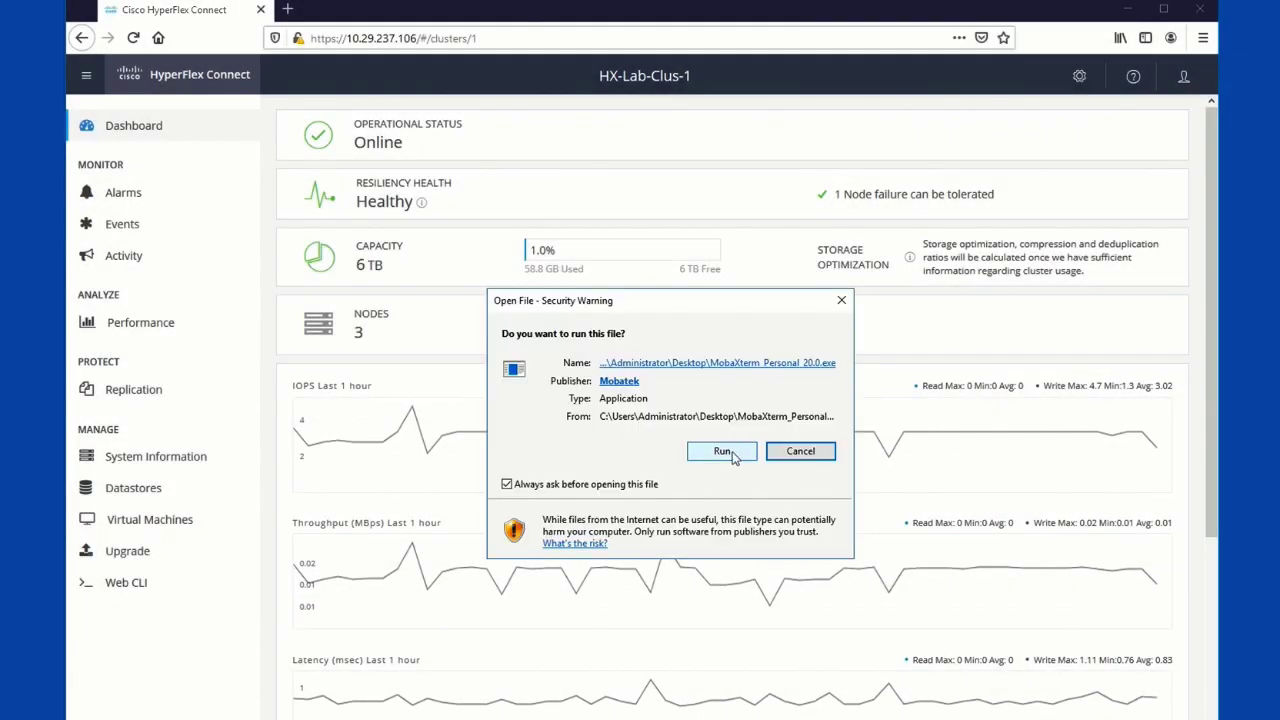
# Launch MobaXterm and open the saved root SSH session to 10.29.237.106.
pyautogui.click(731, 453)
pyautogui.click(523, 495)
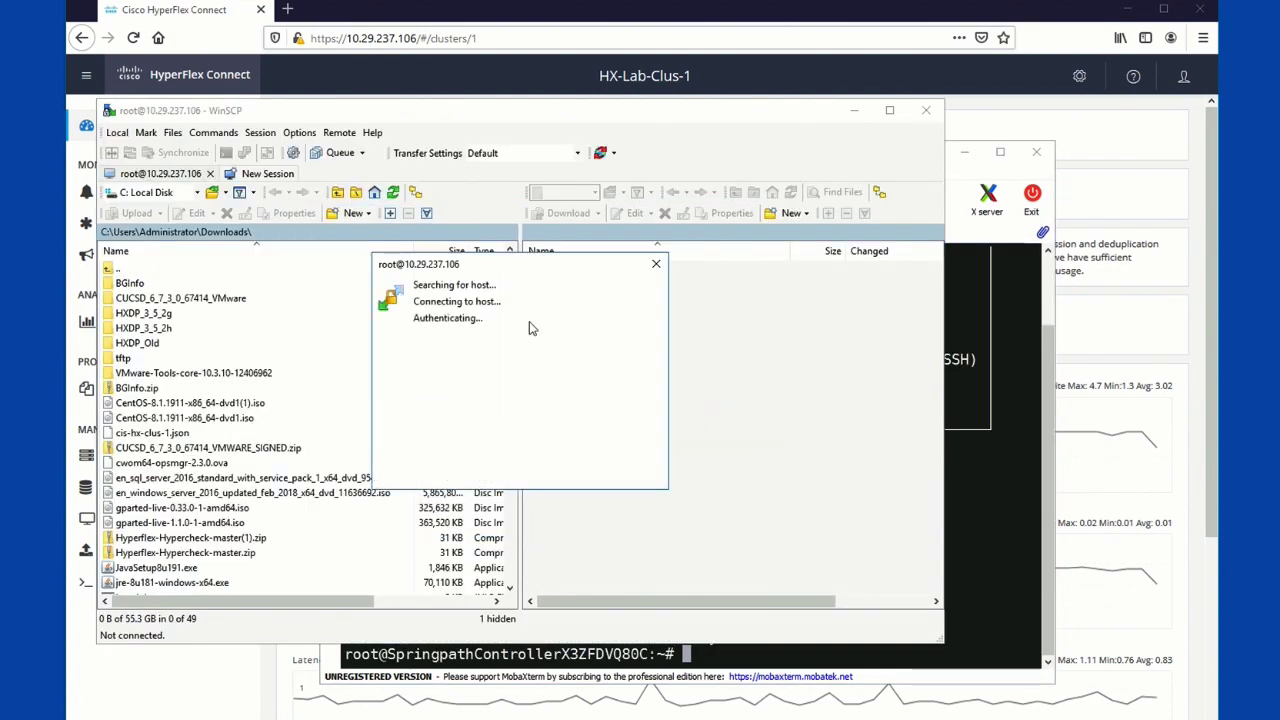
# Drag storfs-packages-3.5.2h-32139.tgz from Downloads into the controller's /tmp folder.
pyautogui.click(565, 477)
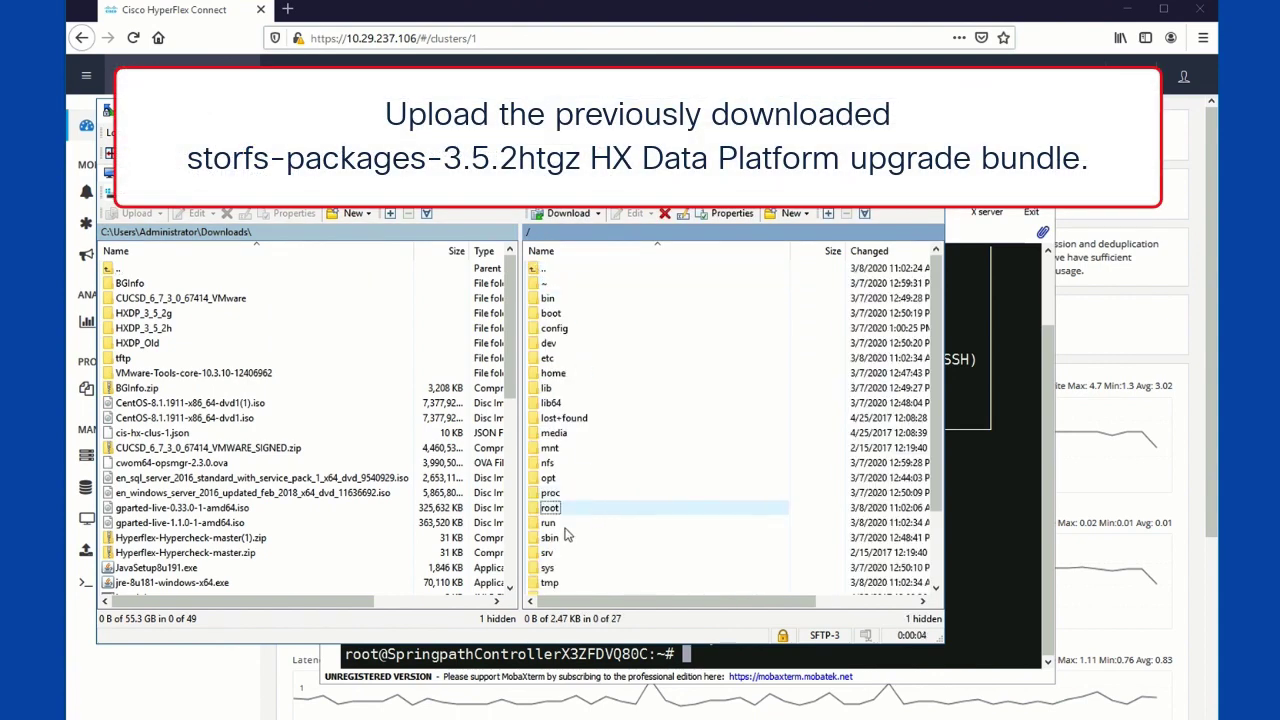
pyautogui.doubleClick(548, 582)
pyautogui.scroll(-1, 247, 487)
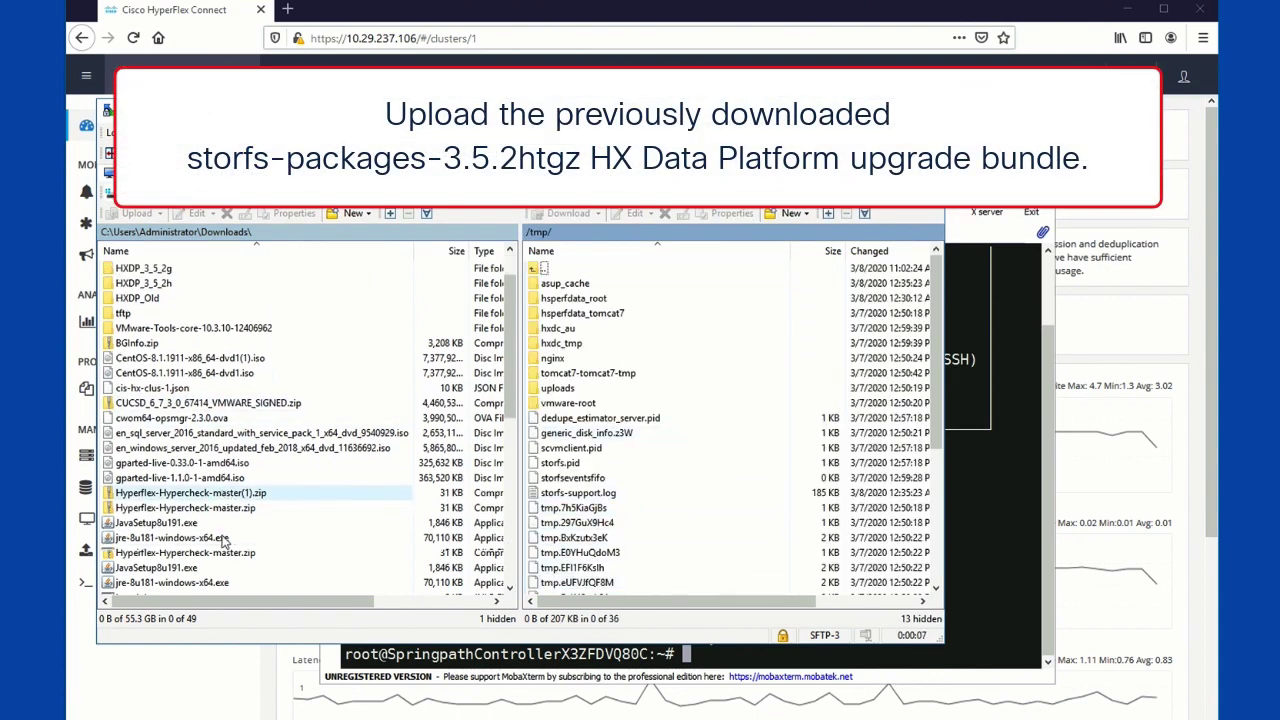
pyautogui.scroll(-2, 247, 487)
pyautogui.click(185, 493)
pyautogui.moveTo(112, 495); pyautogui.dragTo(680, 533)
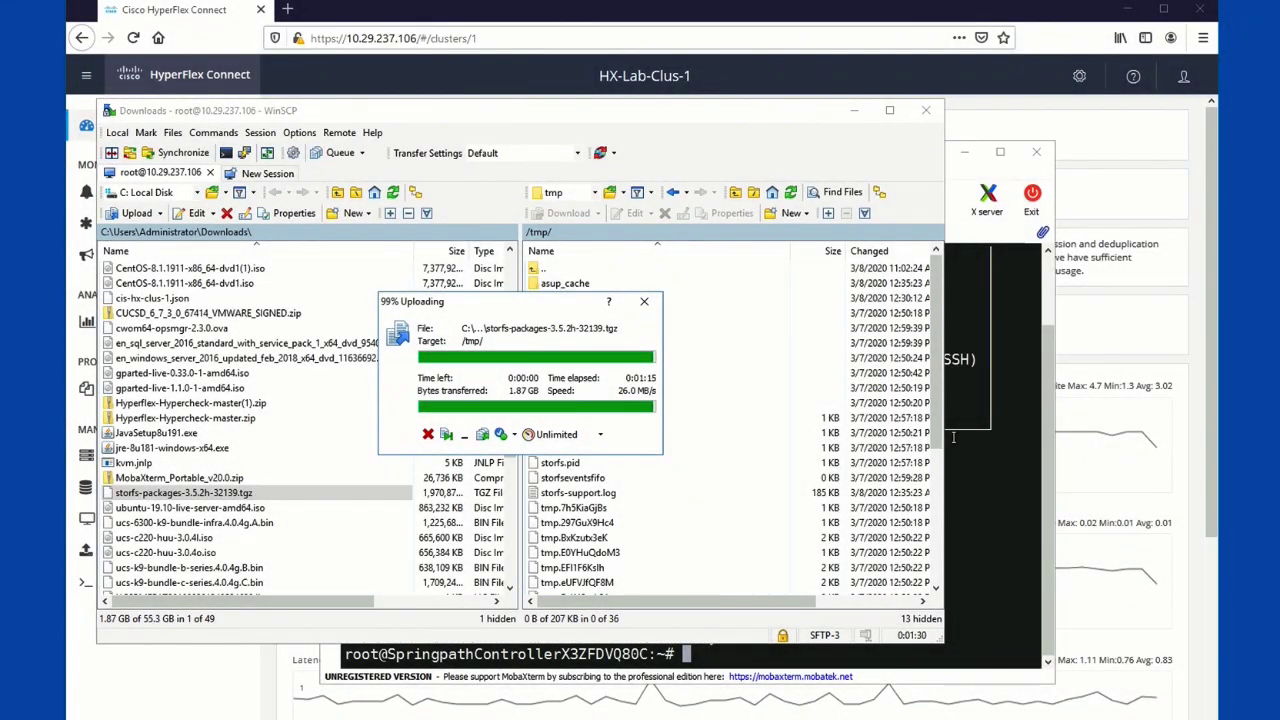
# Close WinSCP, change to /tmp and list its tgz packages with ls -sl.
pyautogui.click(926, 110)
pyautogui.click(527, 414)
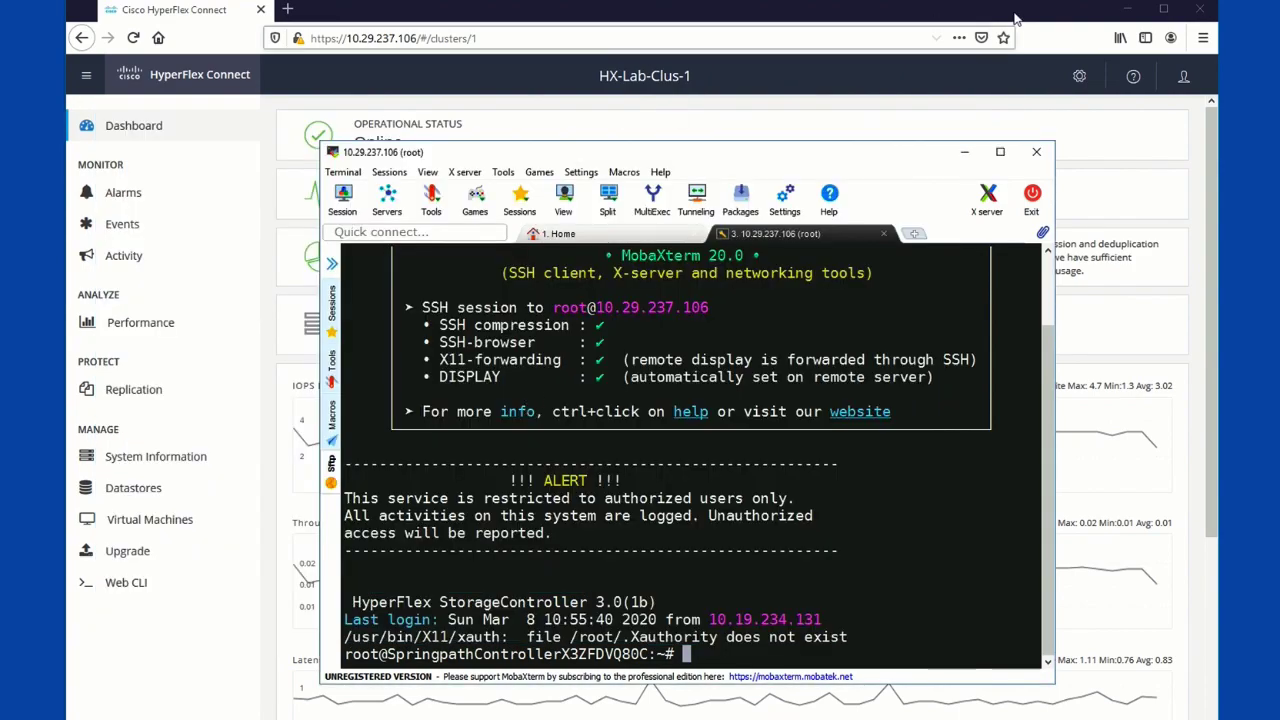
pyautogui.write('cd /tmp')
pyautogui.press('Return')
pyautogui.write('ls -sl *tgz')
pyautogui.press('Return')
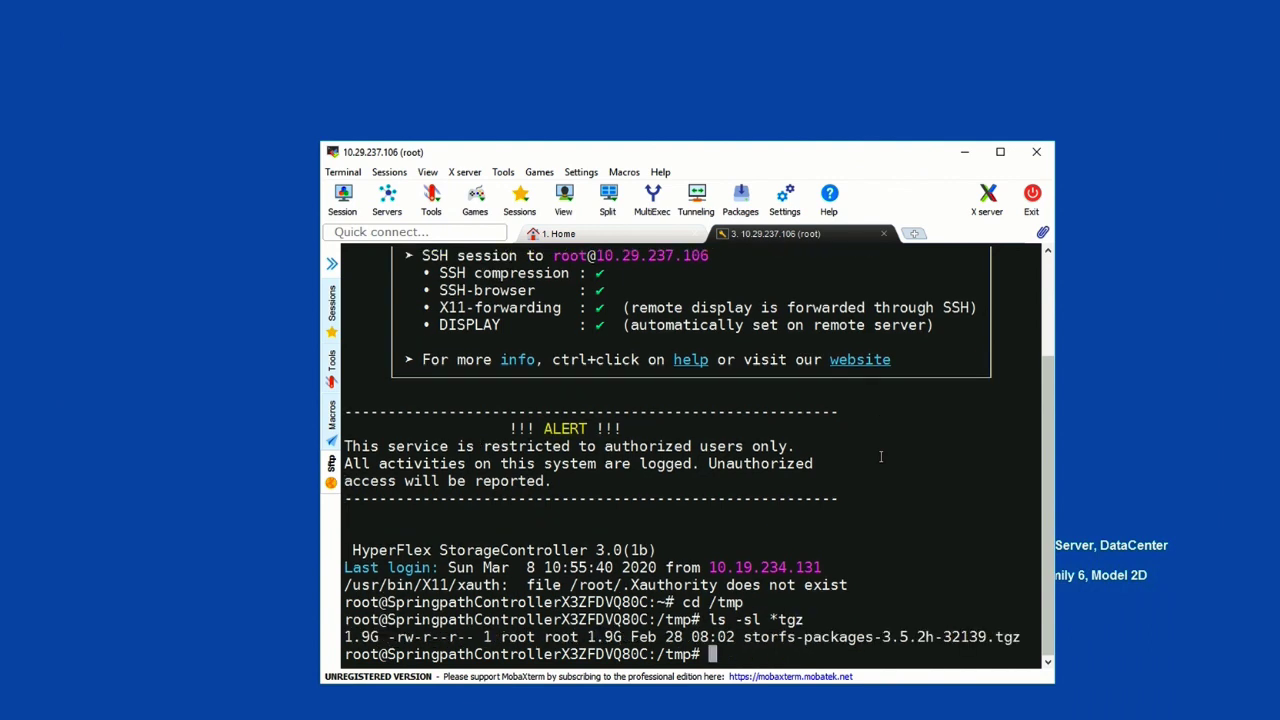
# Extract the storfs-packages bundle with tar zxvf and enter ./cluster-bootstrap.sh at the prompt.
pyautogui.write('tar zxvf storfs-')
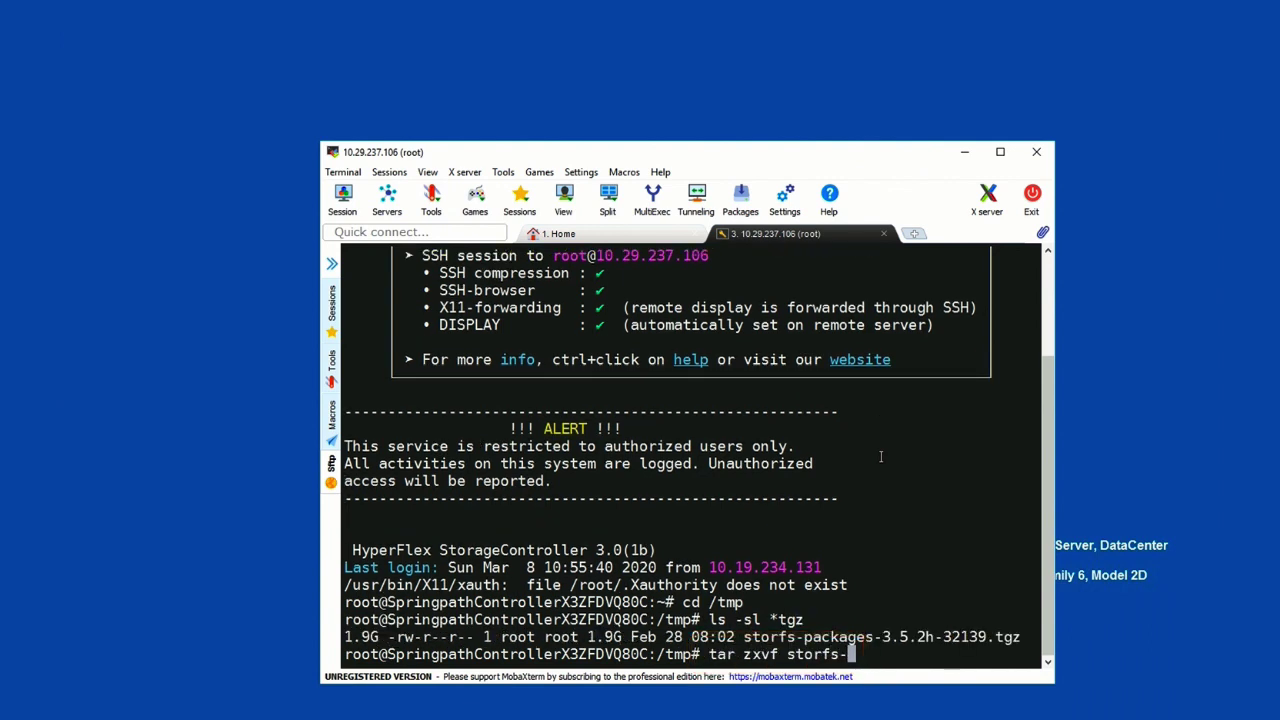
pyautogui.press('Tab')
pyautogui.press('Return')
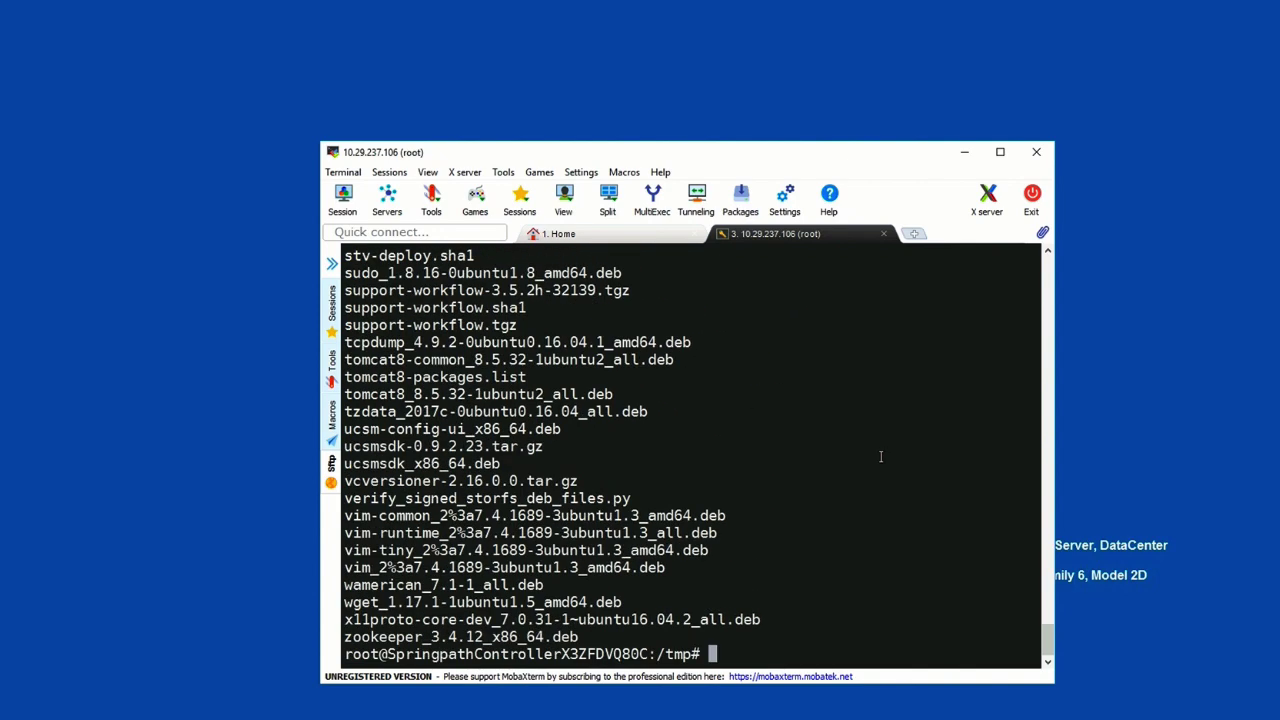
pyautogui.write('./cluster-')
pyautogui.press('Tab')
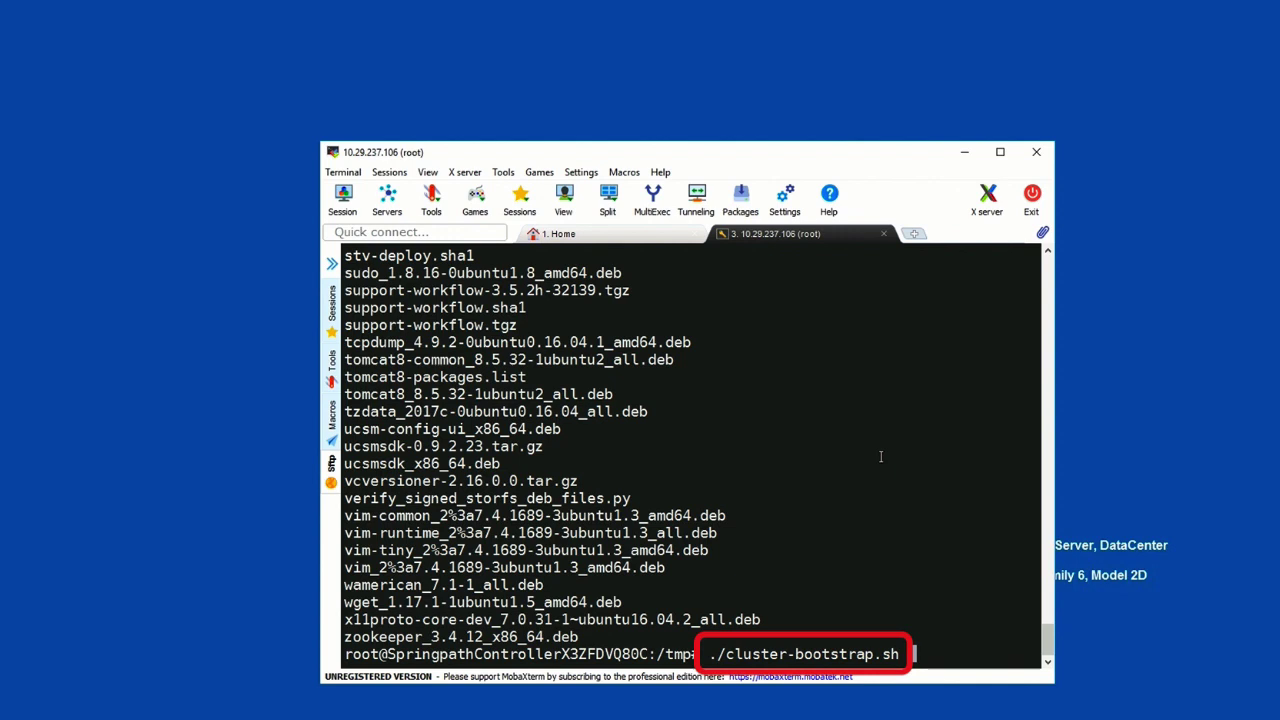
pyautogui.press('Return')
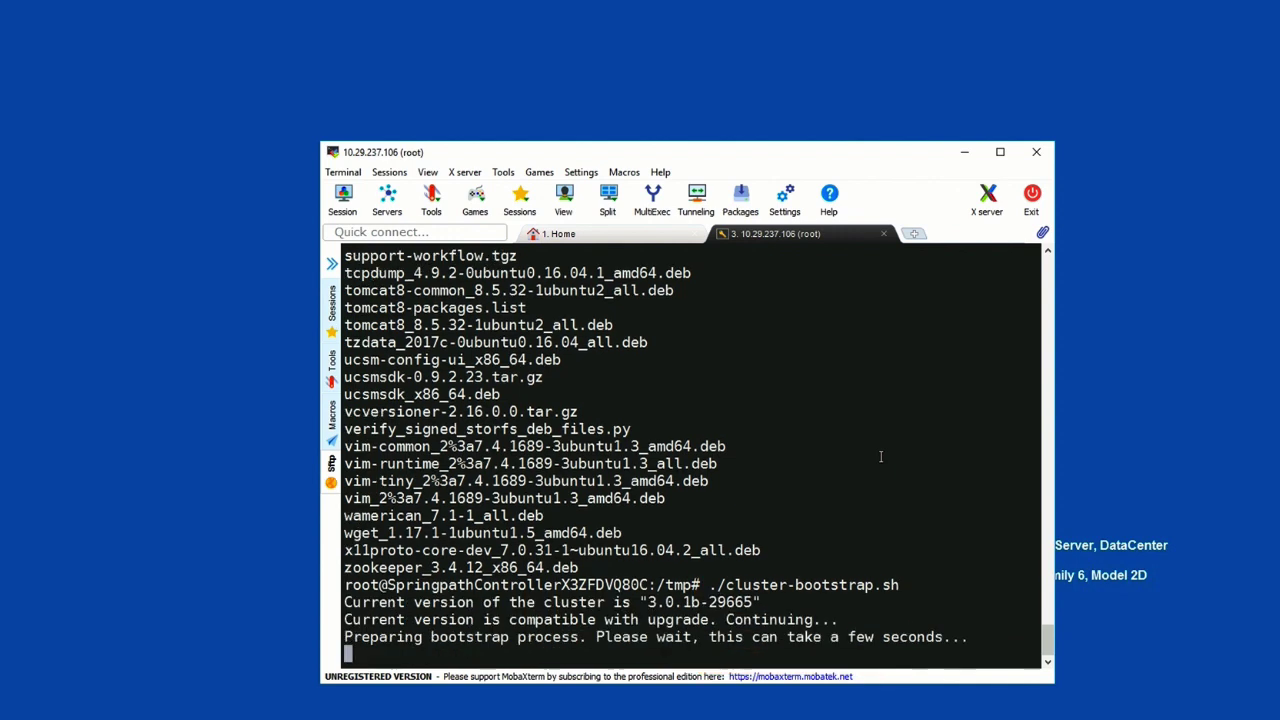
pyautogui.write('10.29.236.80')
pyautogui.press('Return')
pyautogui.write('administrator@vsphere.local')
pyautogui.press('Return')
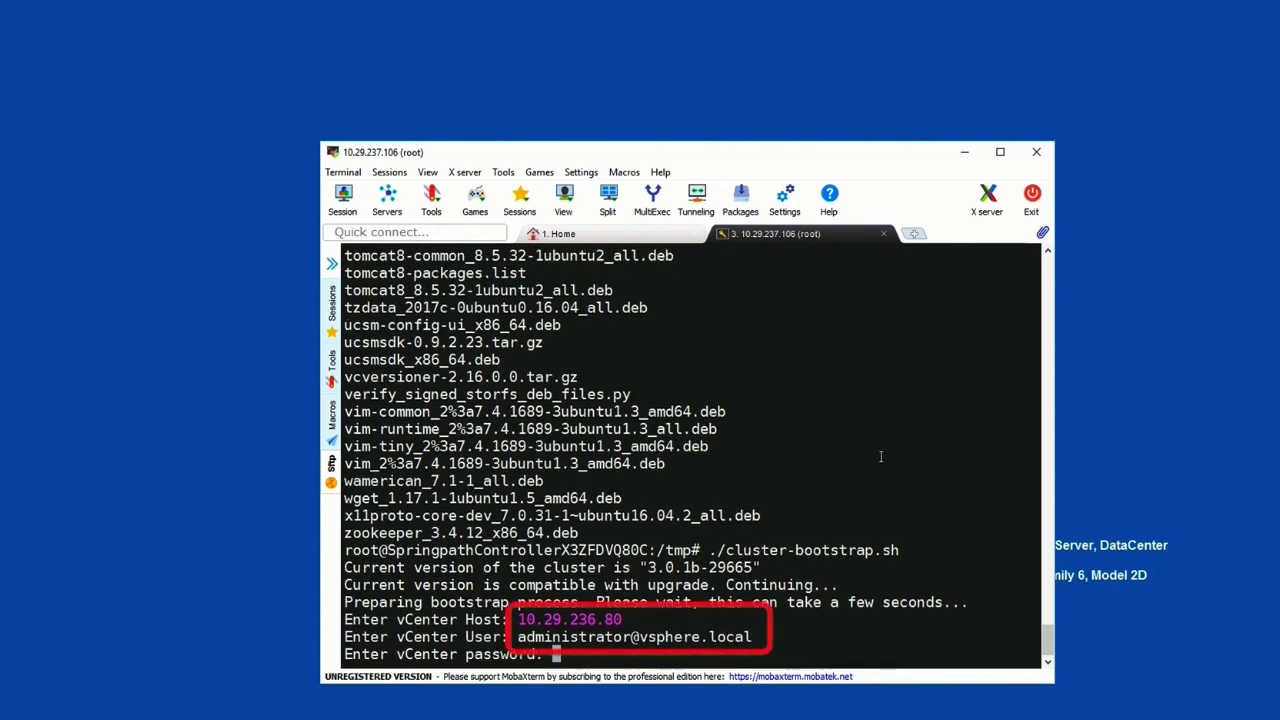
pyautogui.press('Return')
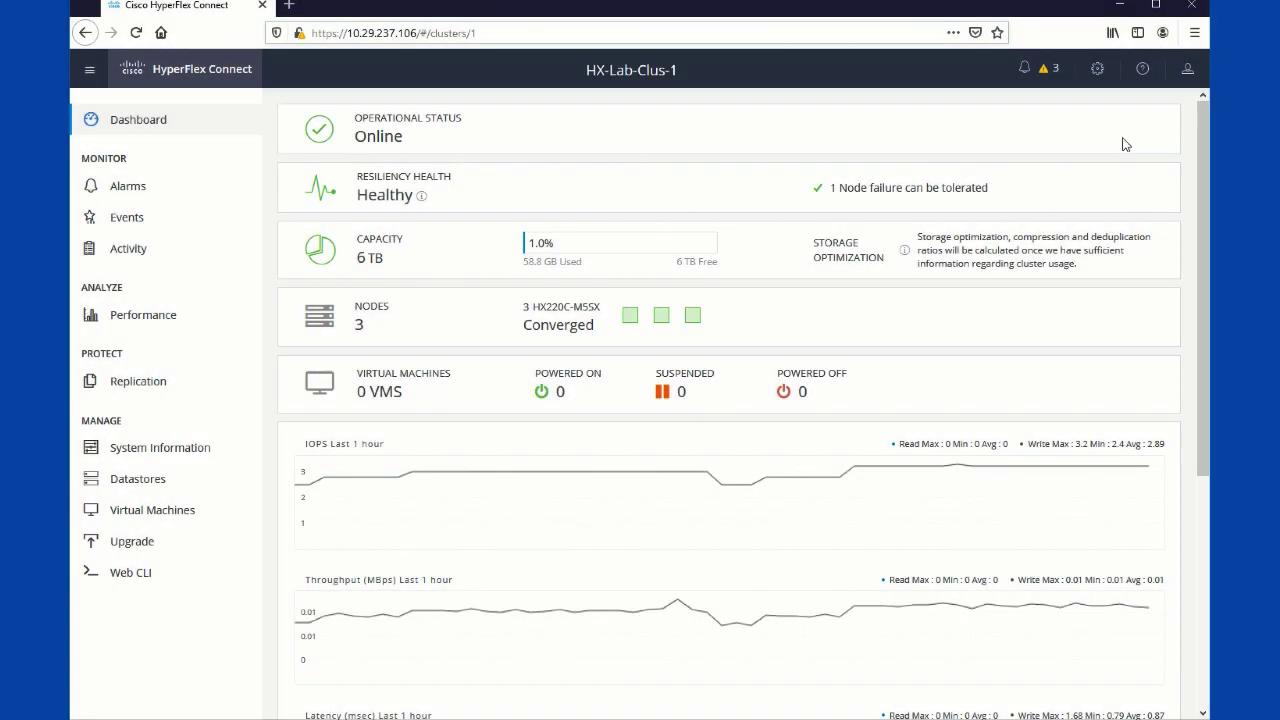
# Add UCS server firmware to the upgrade via UCS Manager 10.29.214.18, targeting 4.0(4g) from 3.2(3d).
pyautogui.click(140, 545)
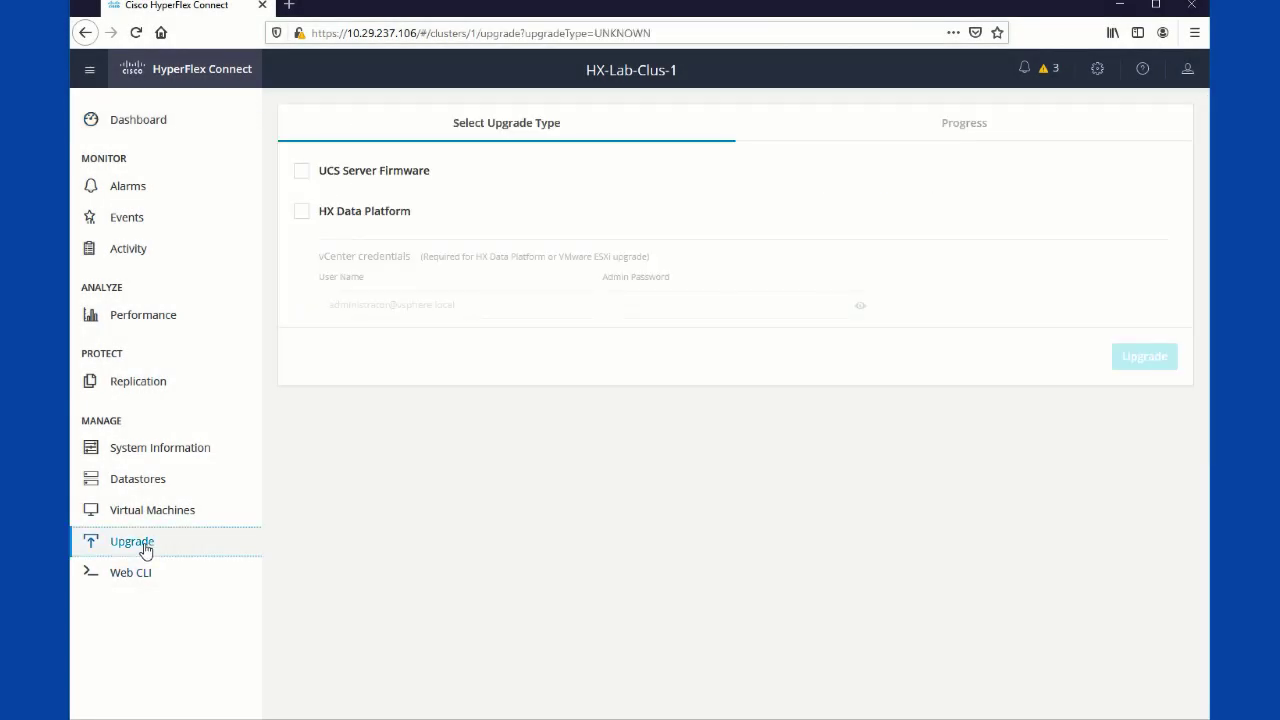
pyautogui.click(301, 172)
pyautogui.click(401, 256)
pyautogui.write('10.29.214.')
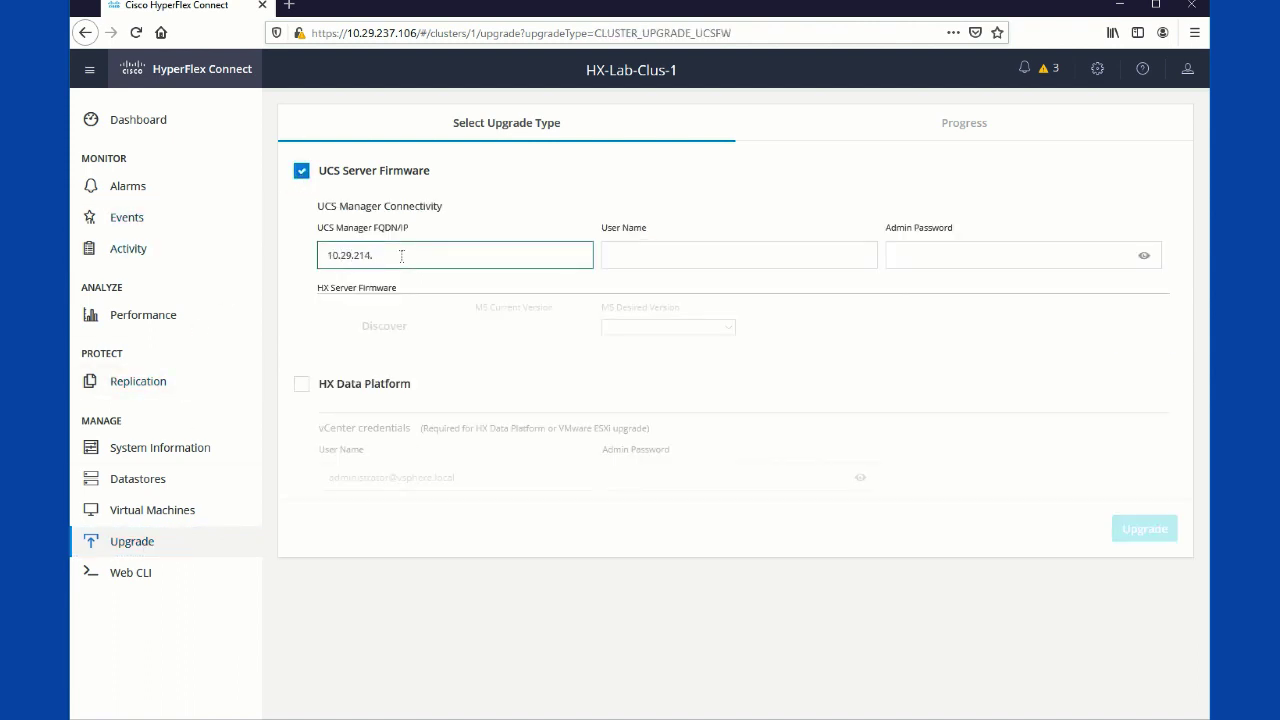
pyautogui.write('18')
pyautogui.press('Tab')
pyautogui.write('min')
pyautogui.press('Tab')
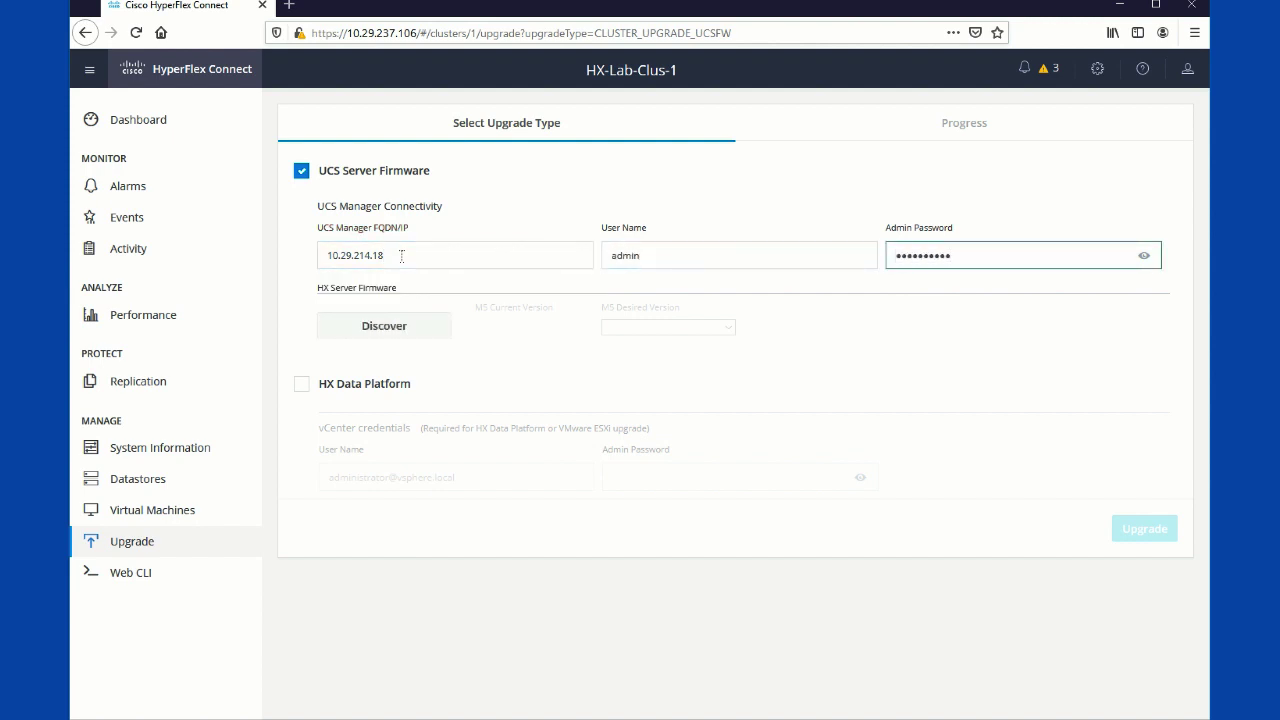
pyautogui.click(388, 330)
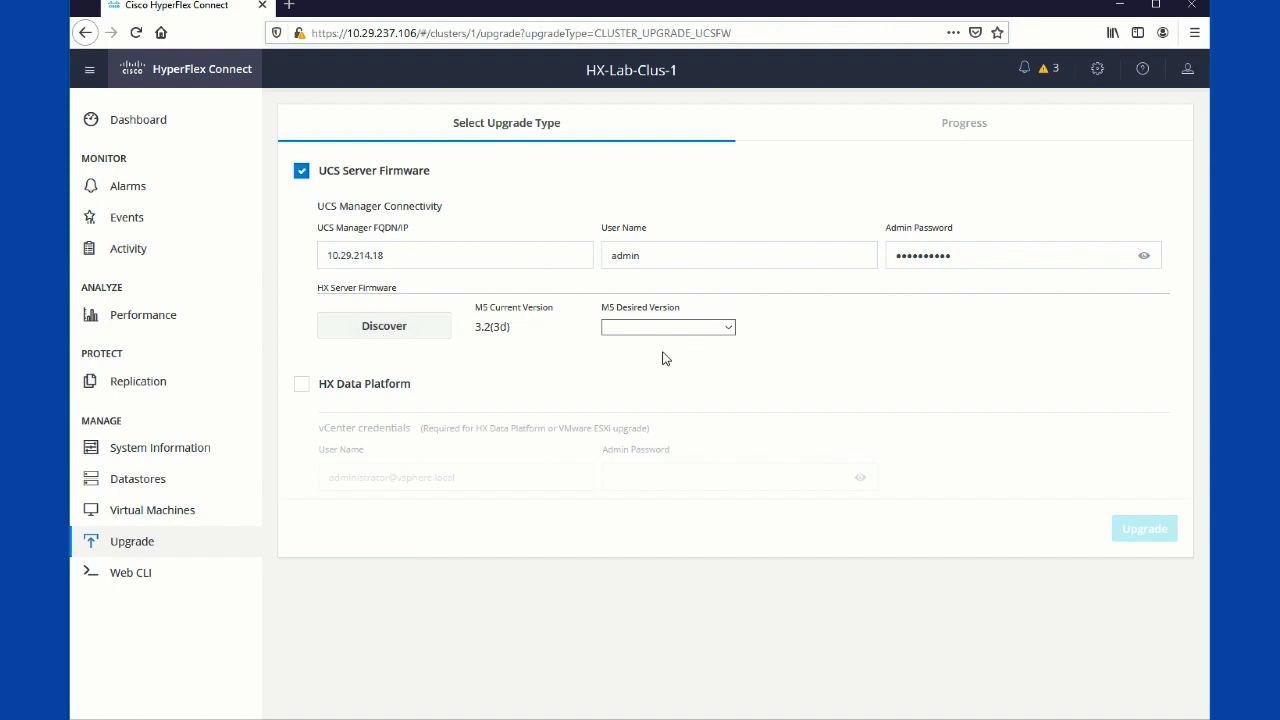
pyautogui.click(729, 329)
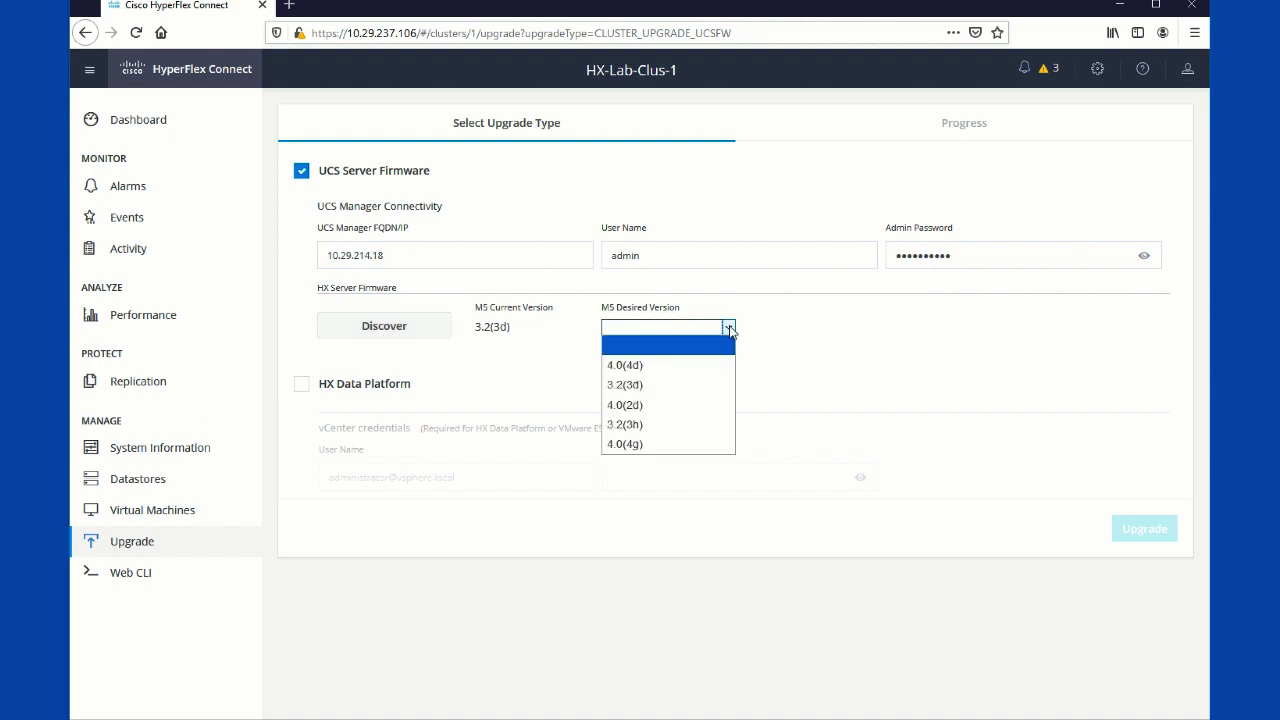
pyautogui.click(641, 444)
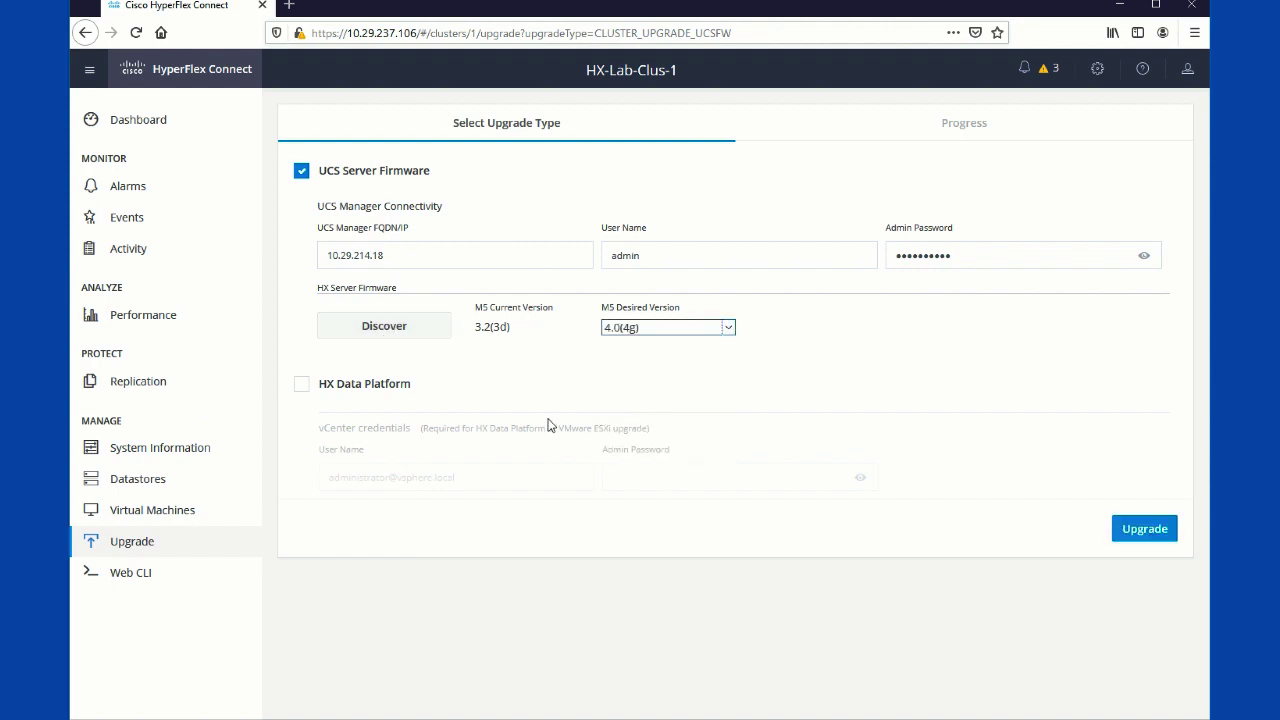
# Include HX Data Platform and upload the storfs-packages-3.5.2h-32139.tgz bundle from Downloads.
pyautogui.click(303, 385)
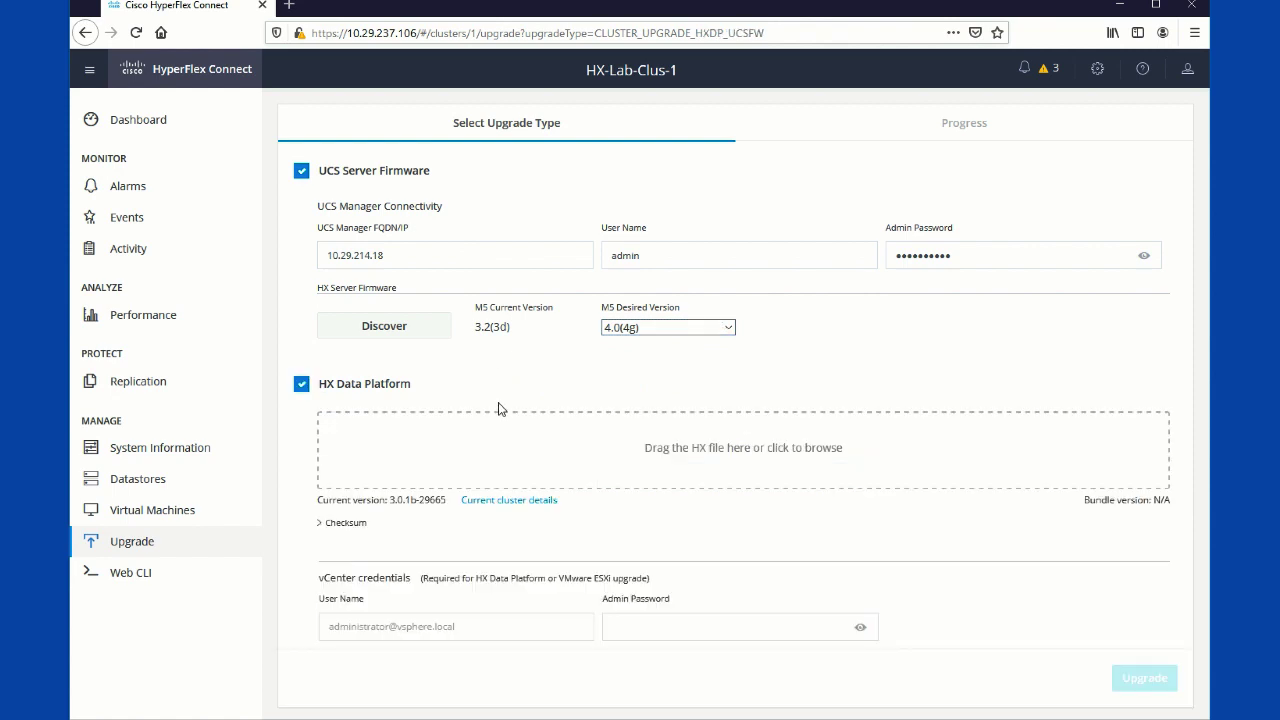
pyautogui.click(789, 456)
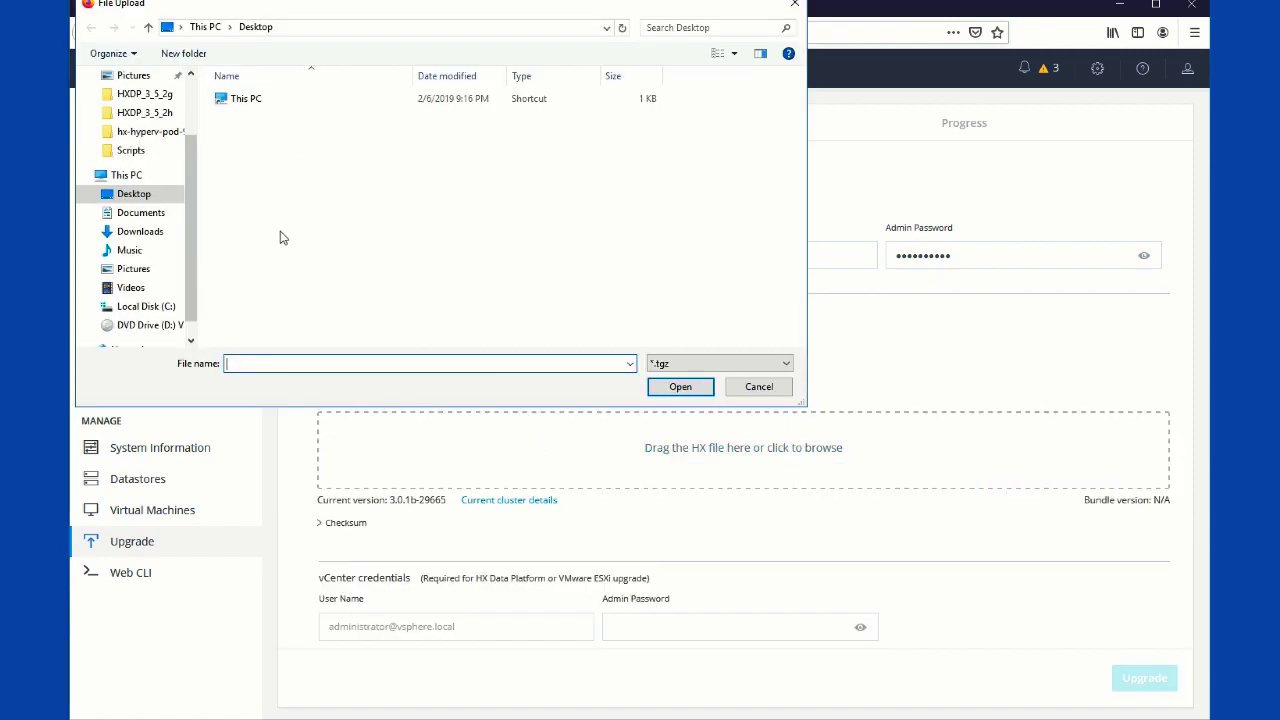
pyautogui.click(108, 230)
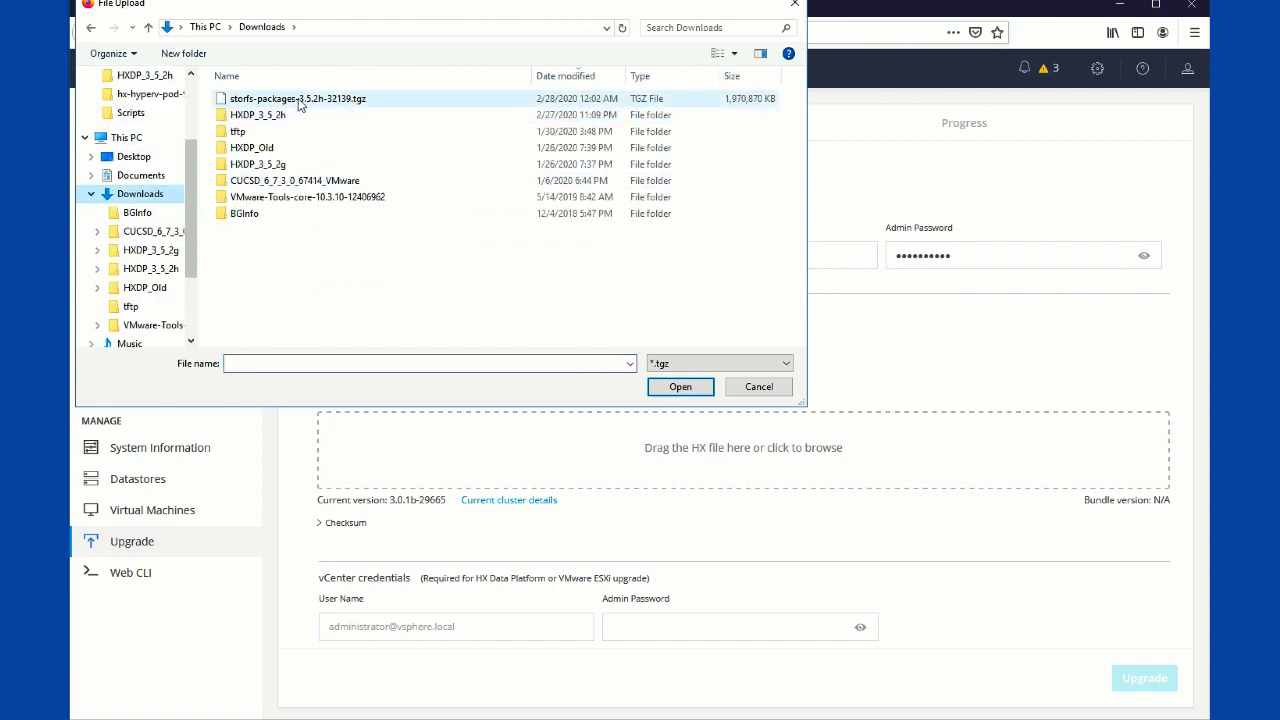
pyautogui.click(298, 100)
pyautogui.click(690, 390)
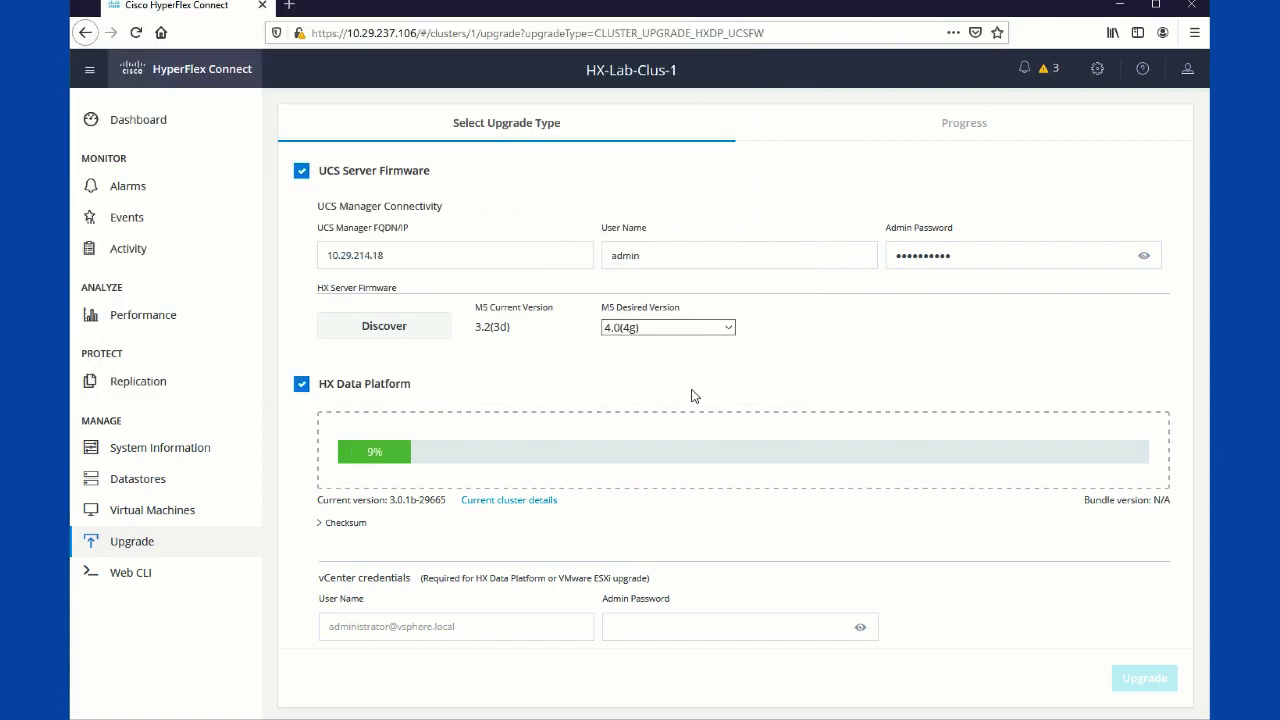
pyautogui.click(433, 627)
pyautogui.write('adm')
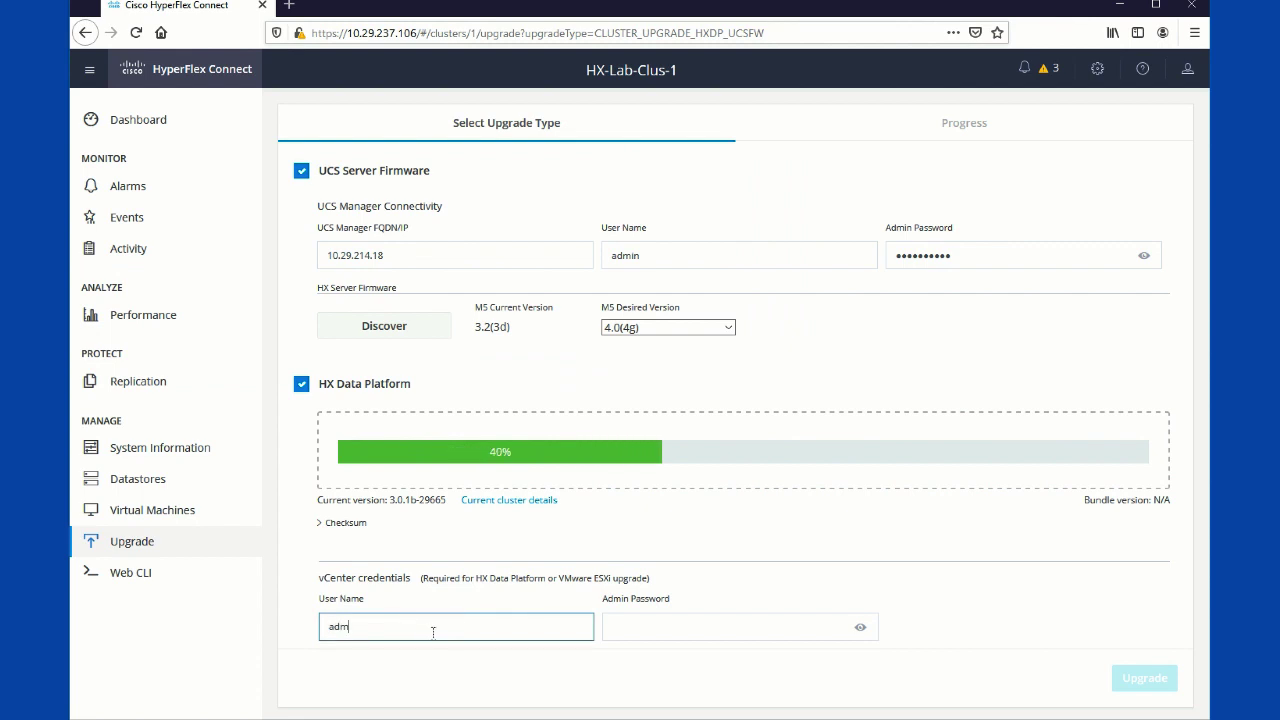
pyautogui.write('inistrator@.')
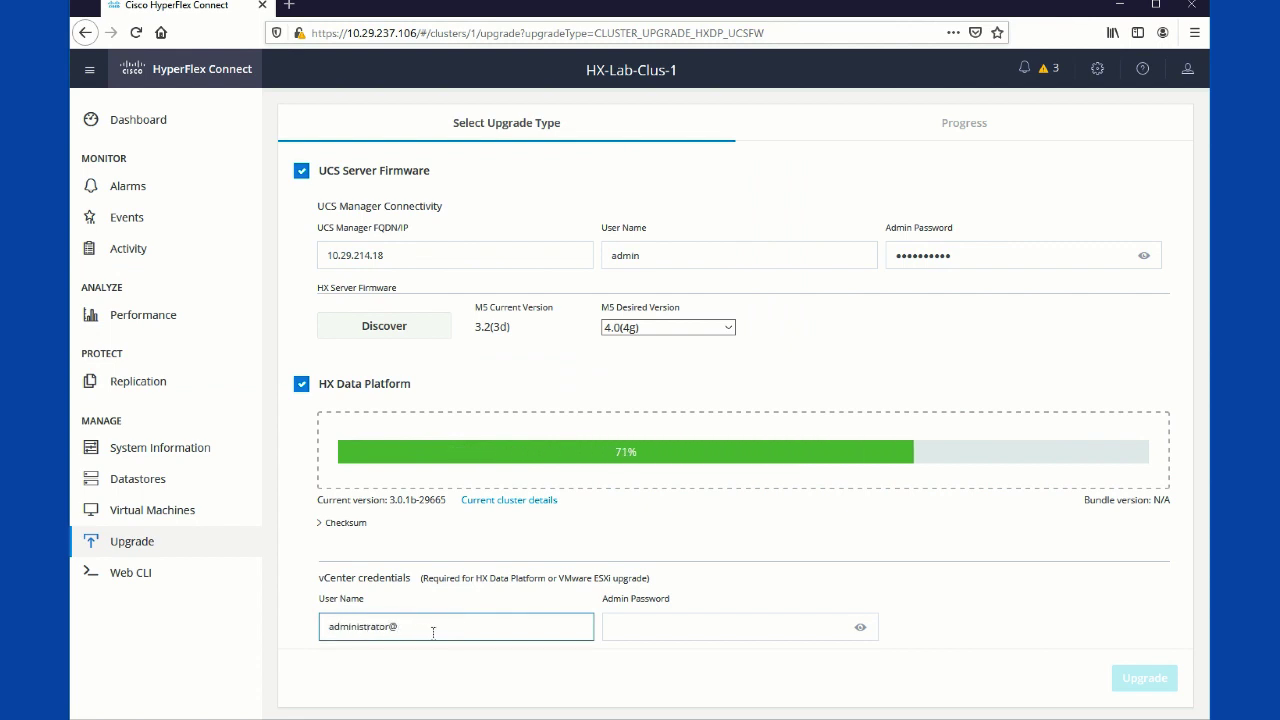
pyautogui.write('sphere.local')
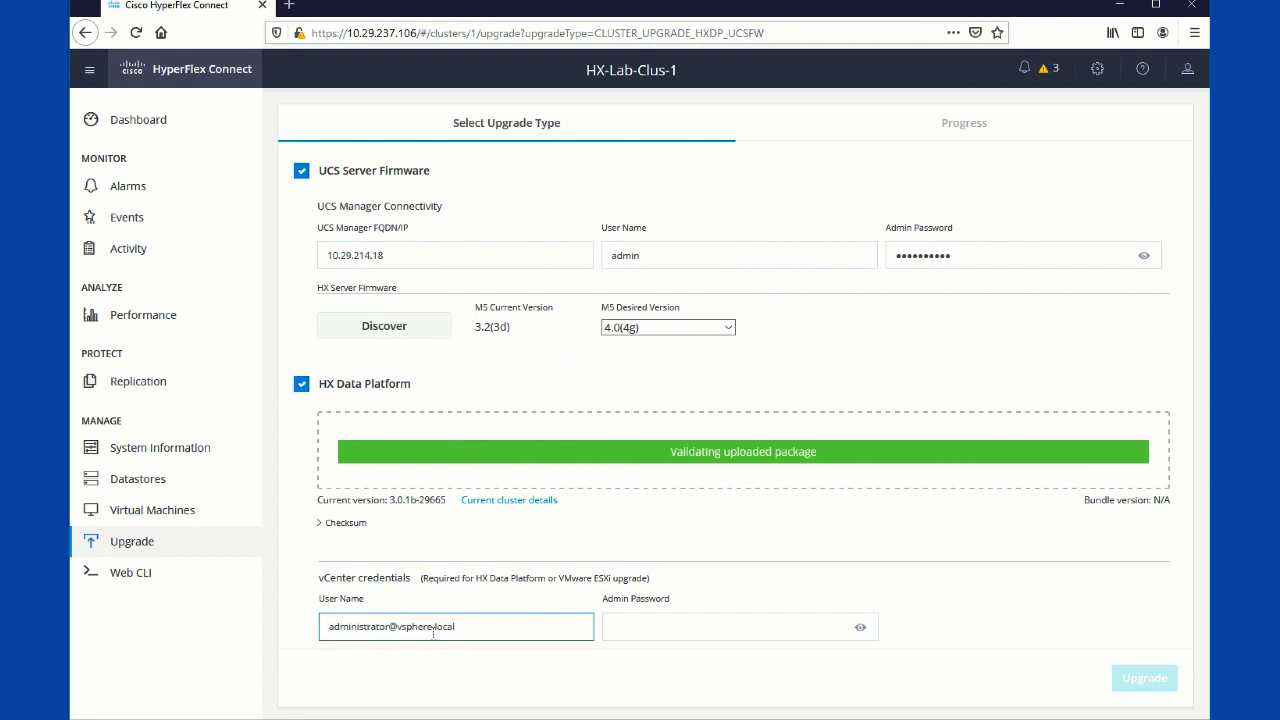
pyautogui.press('Tab')
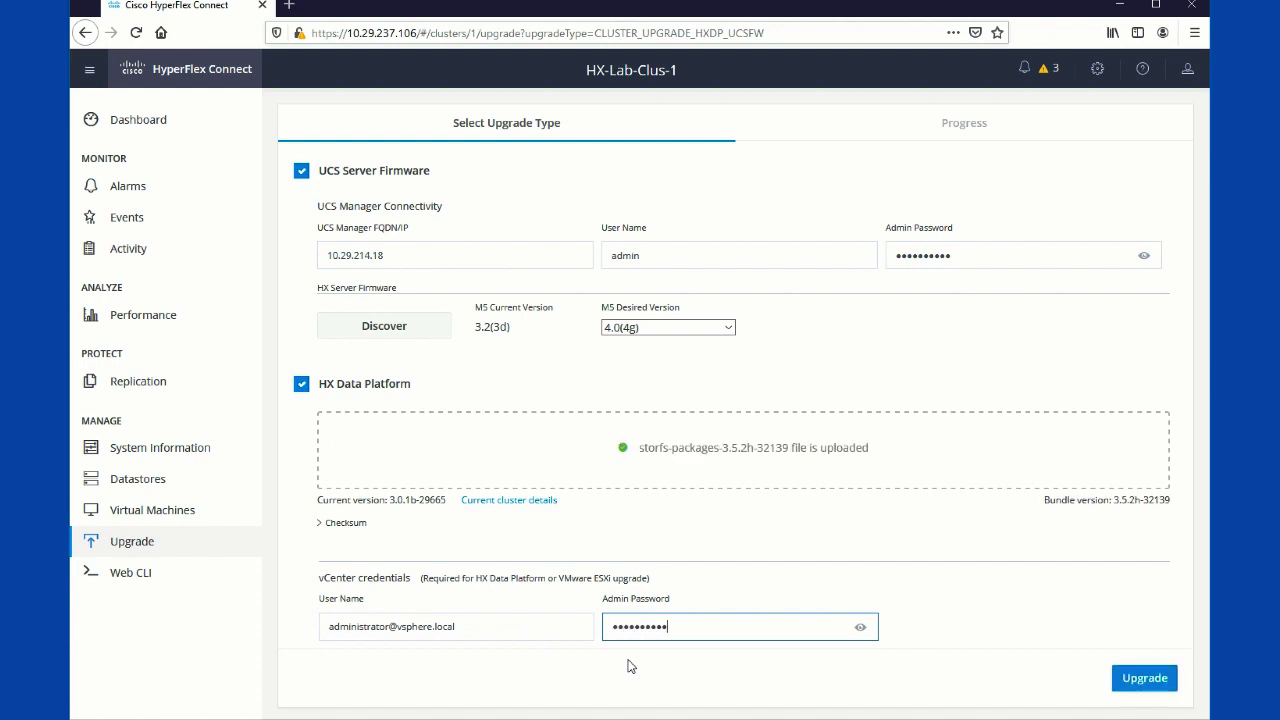
pyautogui.click(1142, 680)
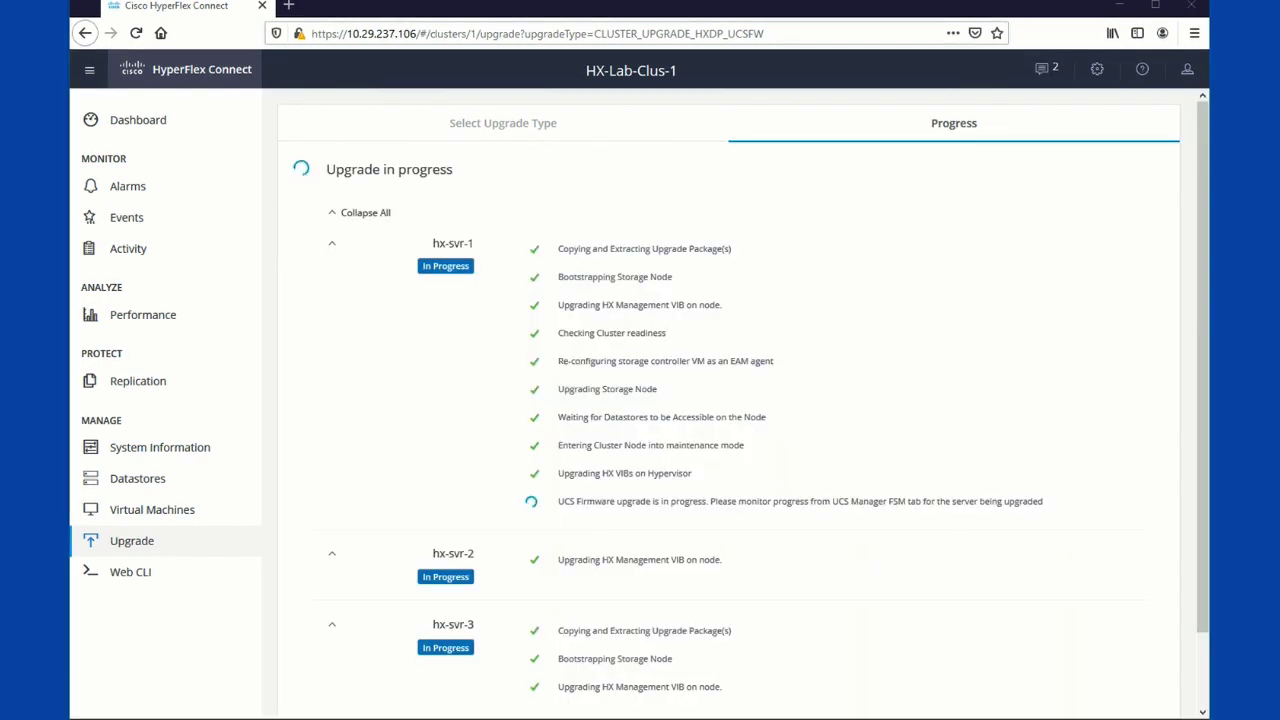